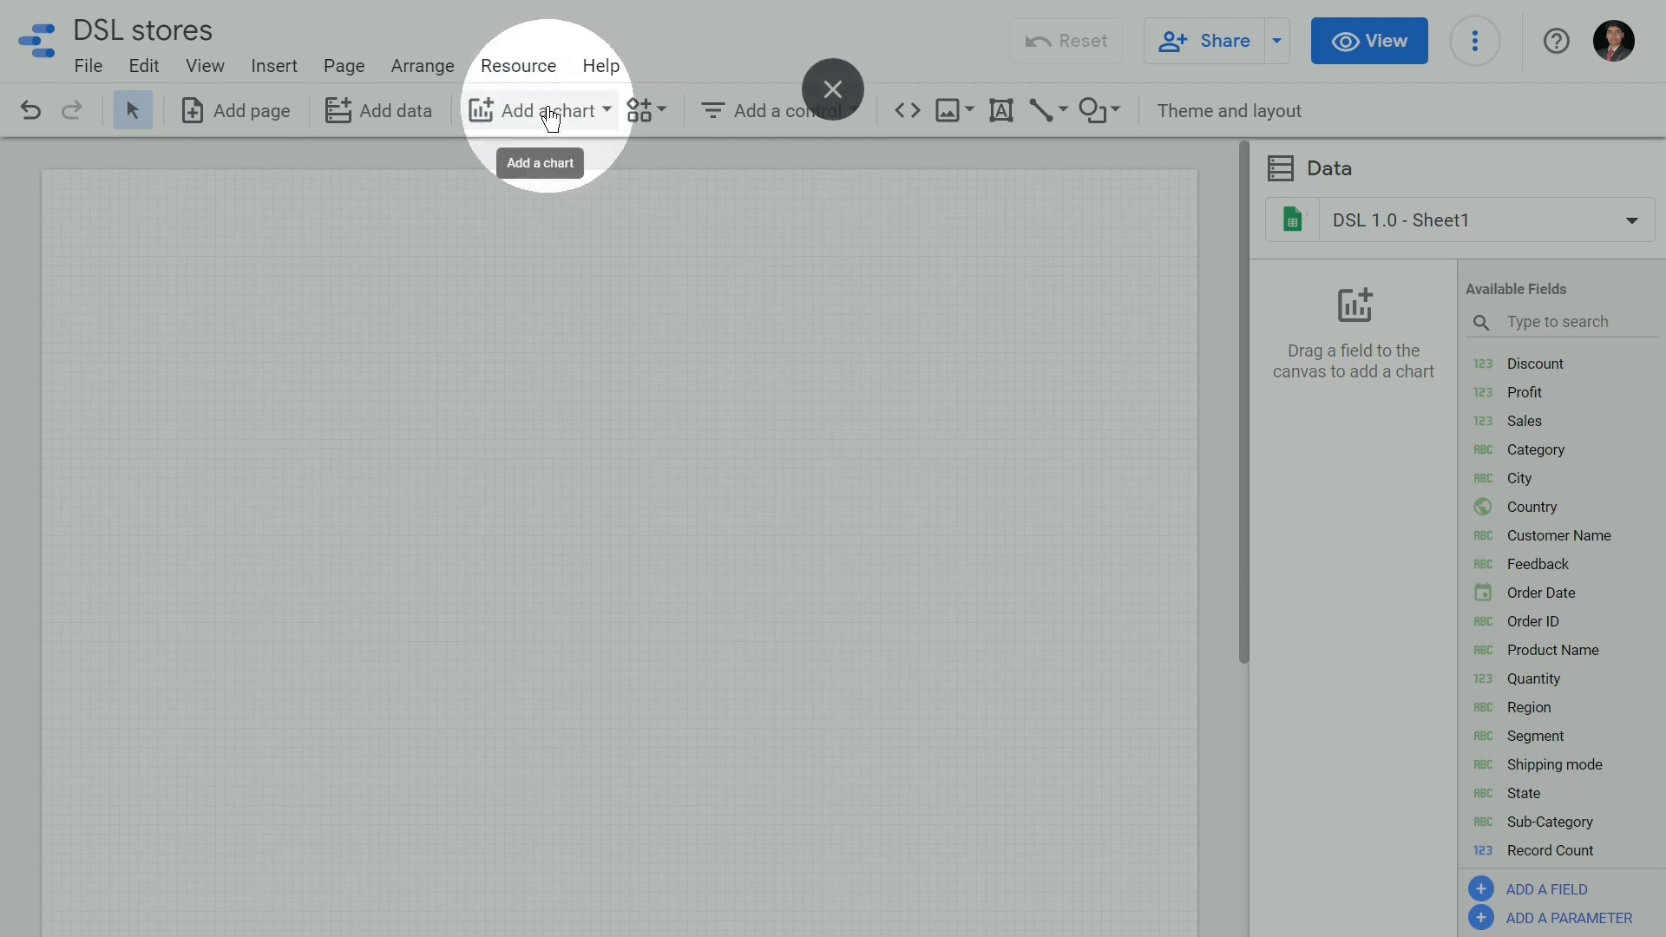
Place a scorecard on the empty canvas, widen it slightly, and set its metric to Sales.
{"action": "left_click", "coordinate": [550, 117]}
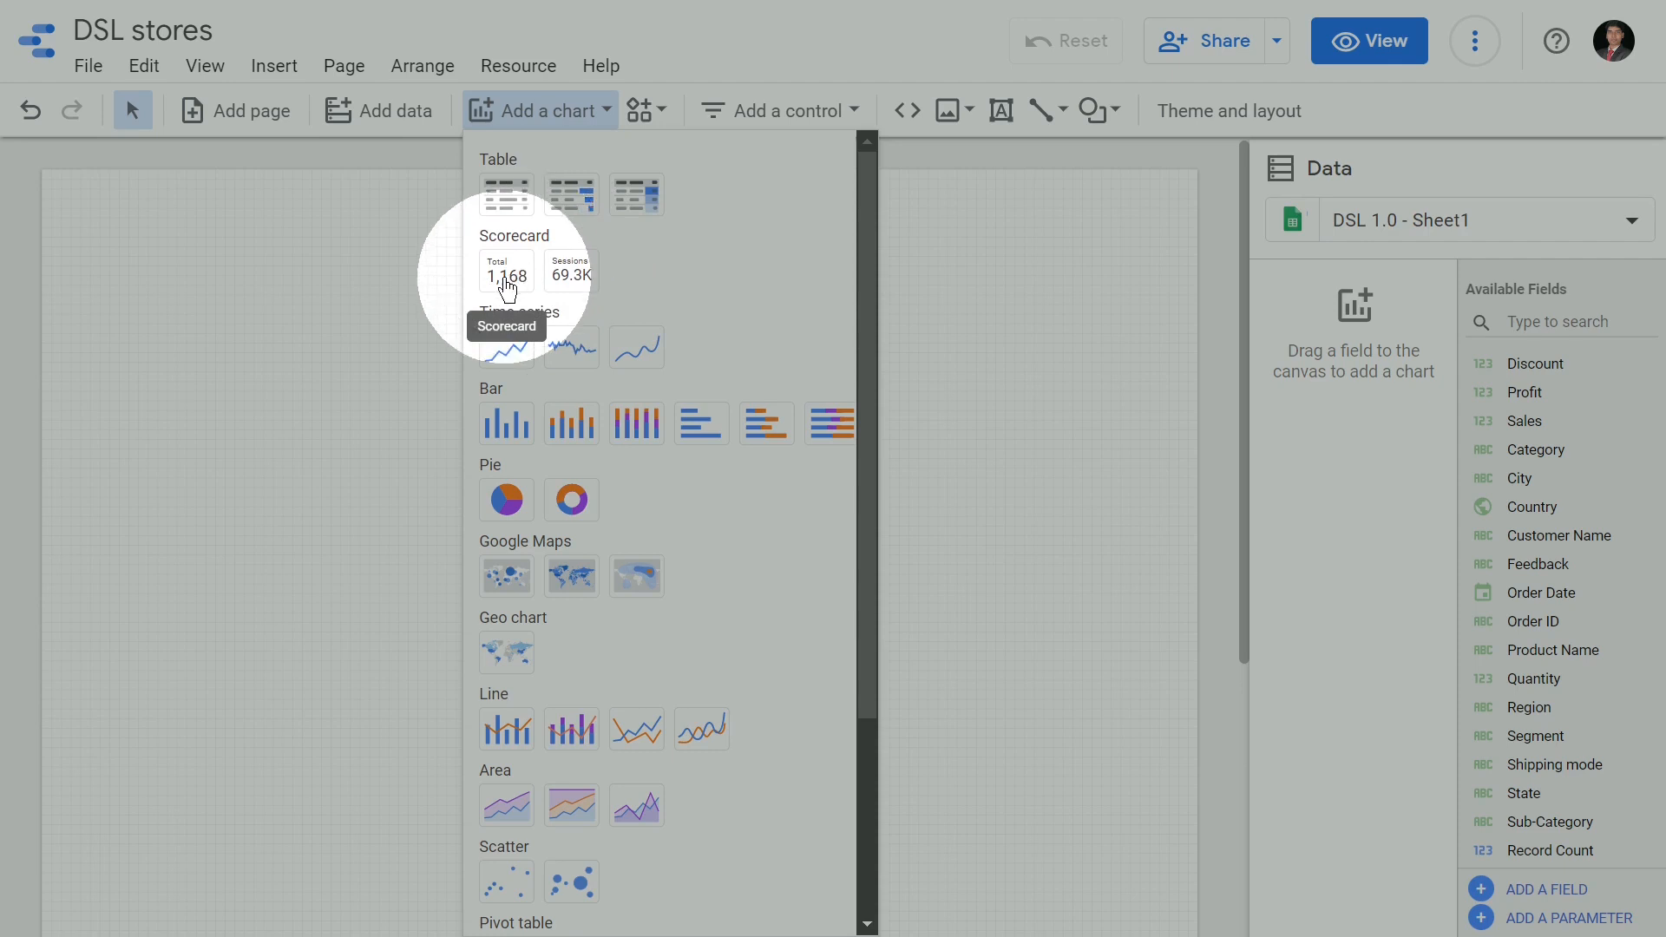
{"action": "left_click", "coordinate": [508, 287]}
{"action": "left_click", "coordinate": [840, 426]}
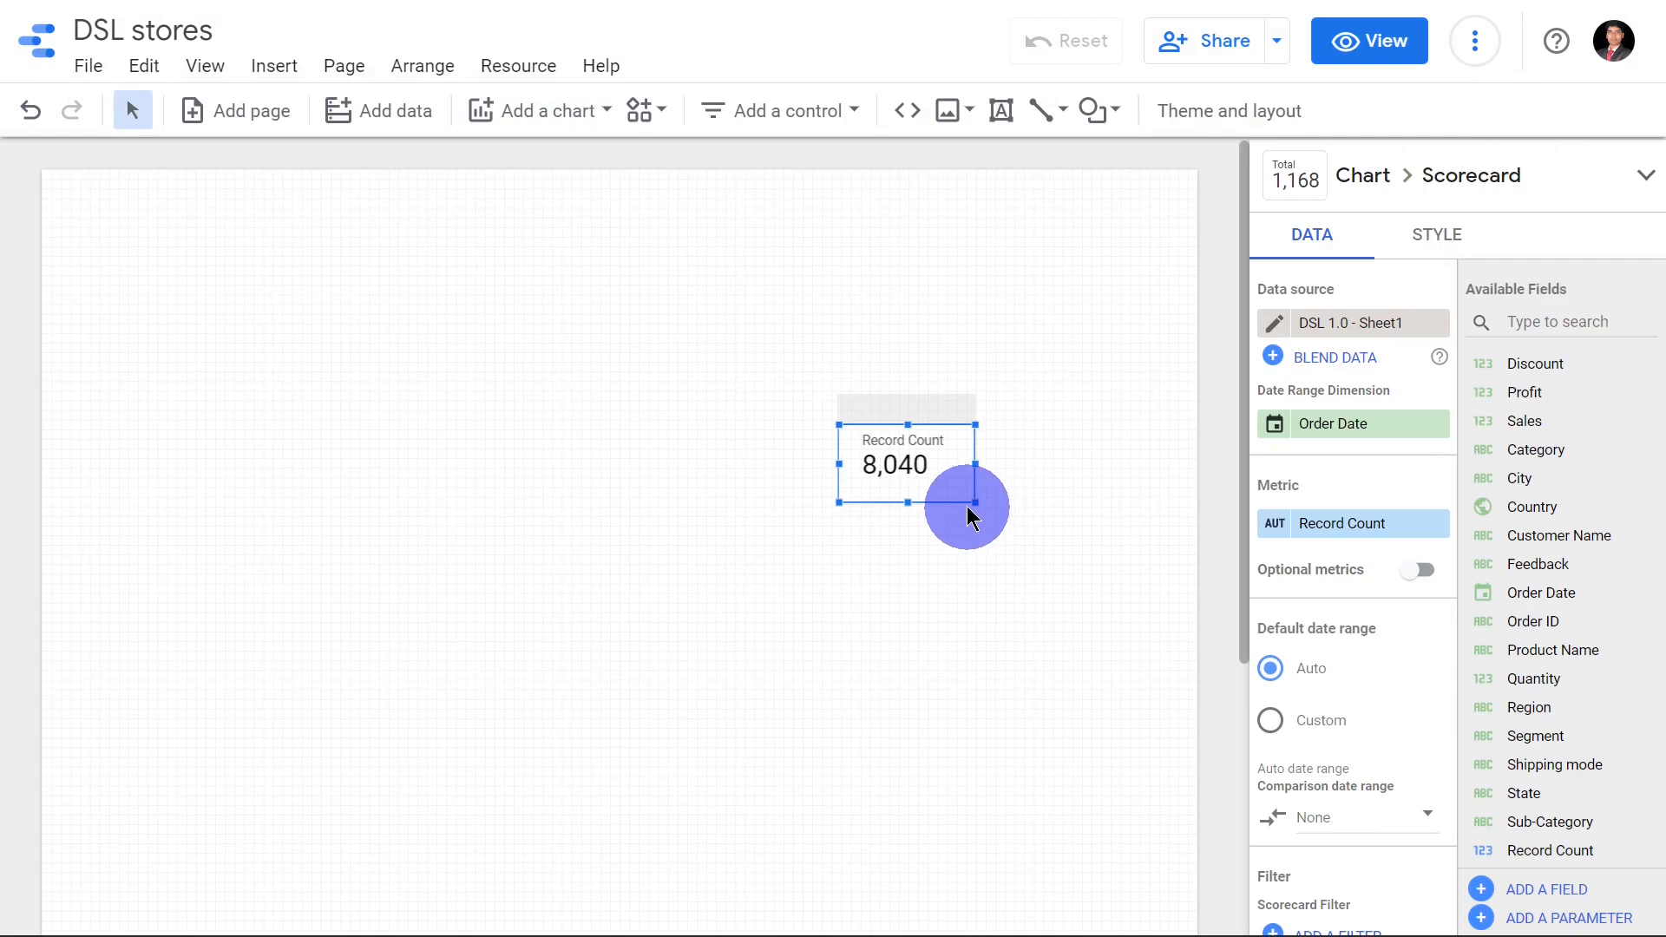
{"action": "left_click_drag", "start_coordinate": [975, 500], "coordinate": [1031, 495]}
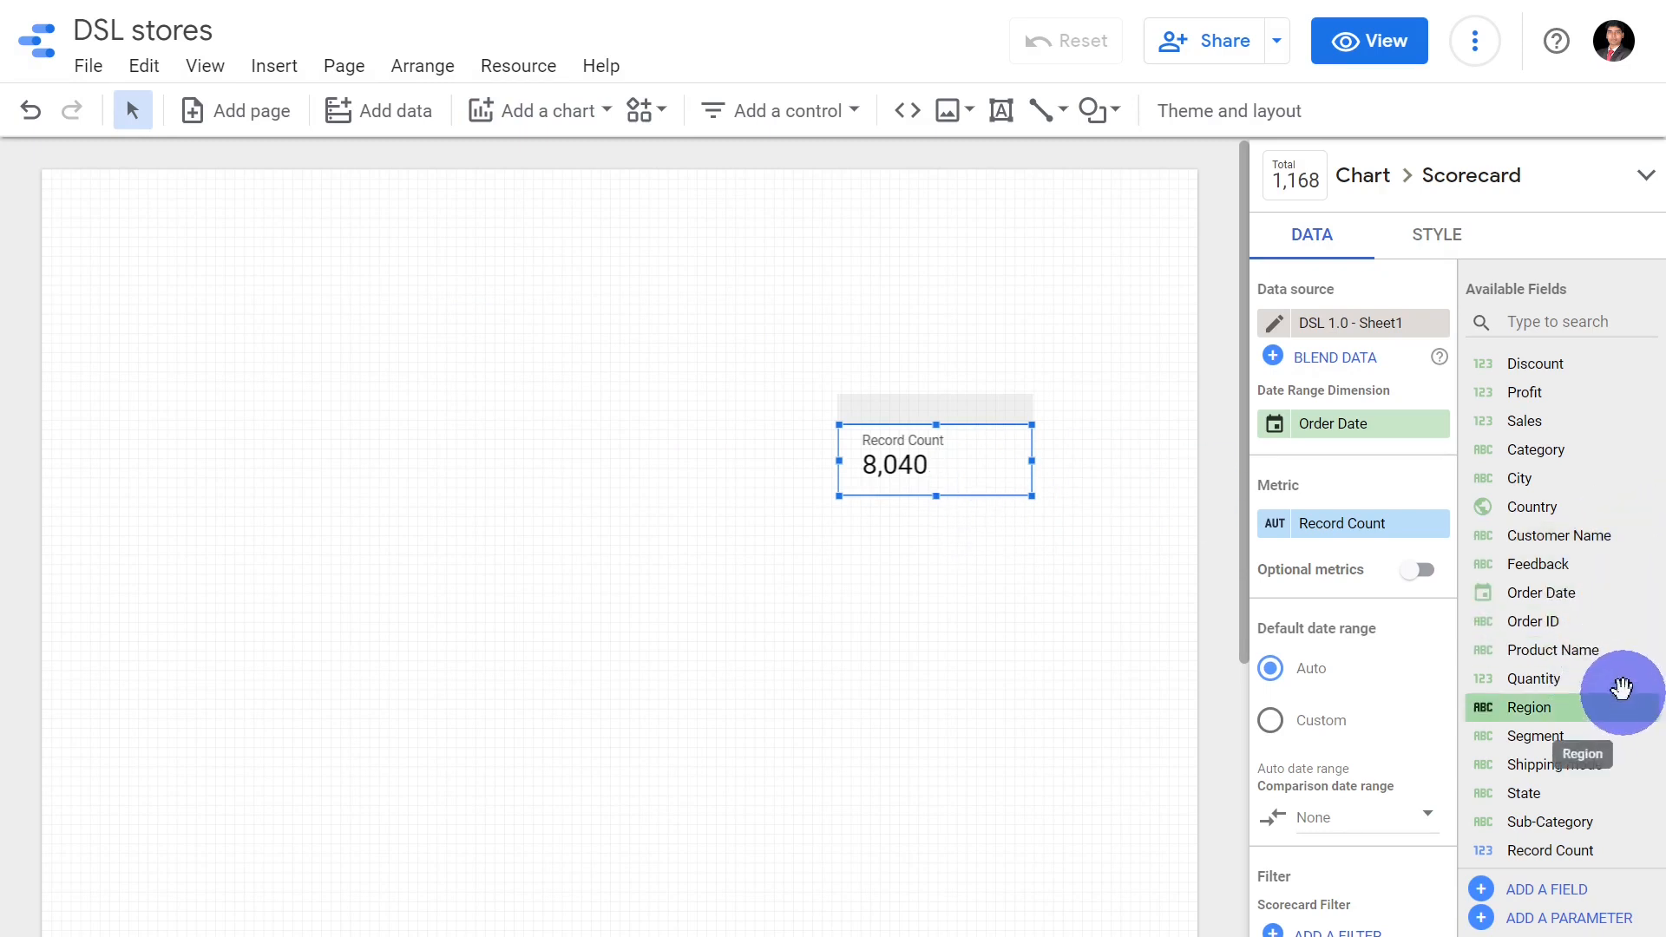
{"action": "left_click_drag", "start_coordinate": [1628, 419], "coordinate": [1438, 538]}
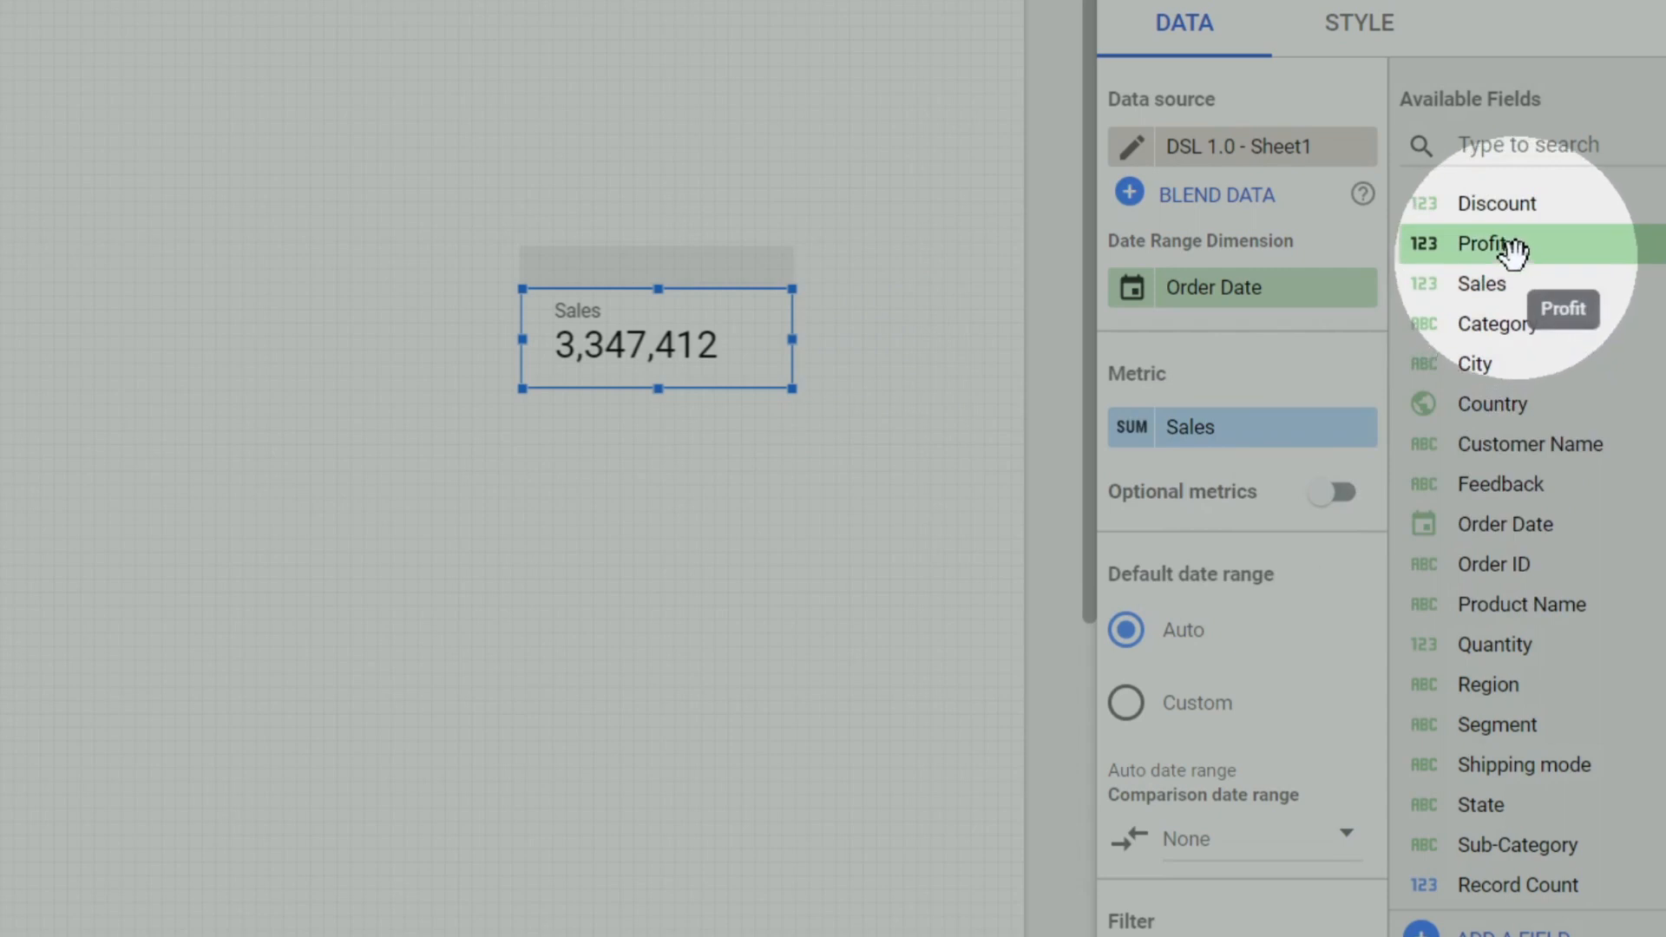
Try Profit as an optional metric, switching the scorecard to Profit and back to Sales, and turn optional metrics off again.
{"action": "left_click", "coordinate": [1342, 492]}
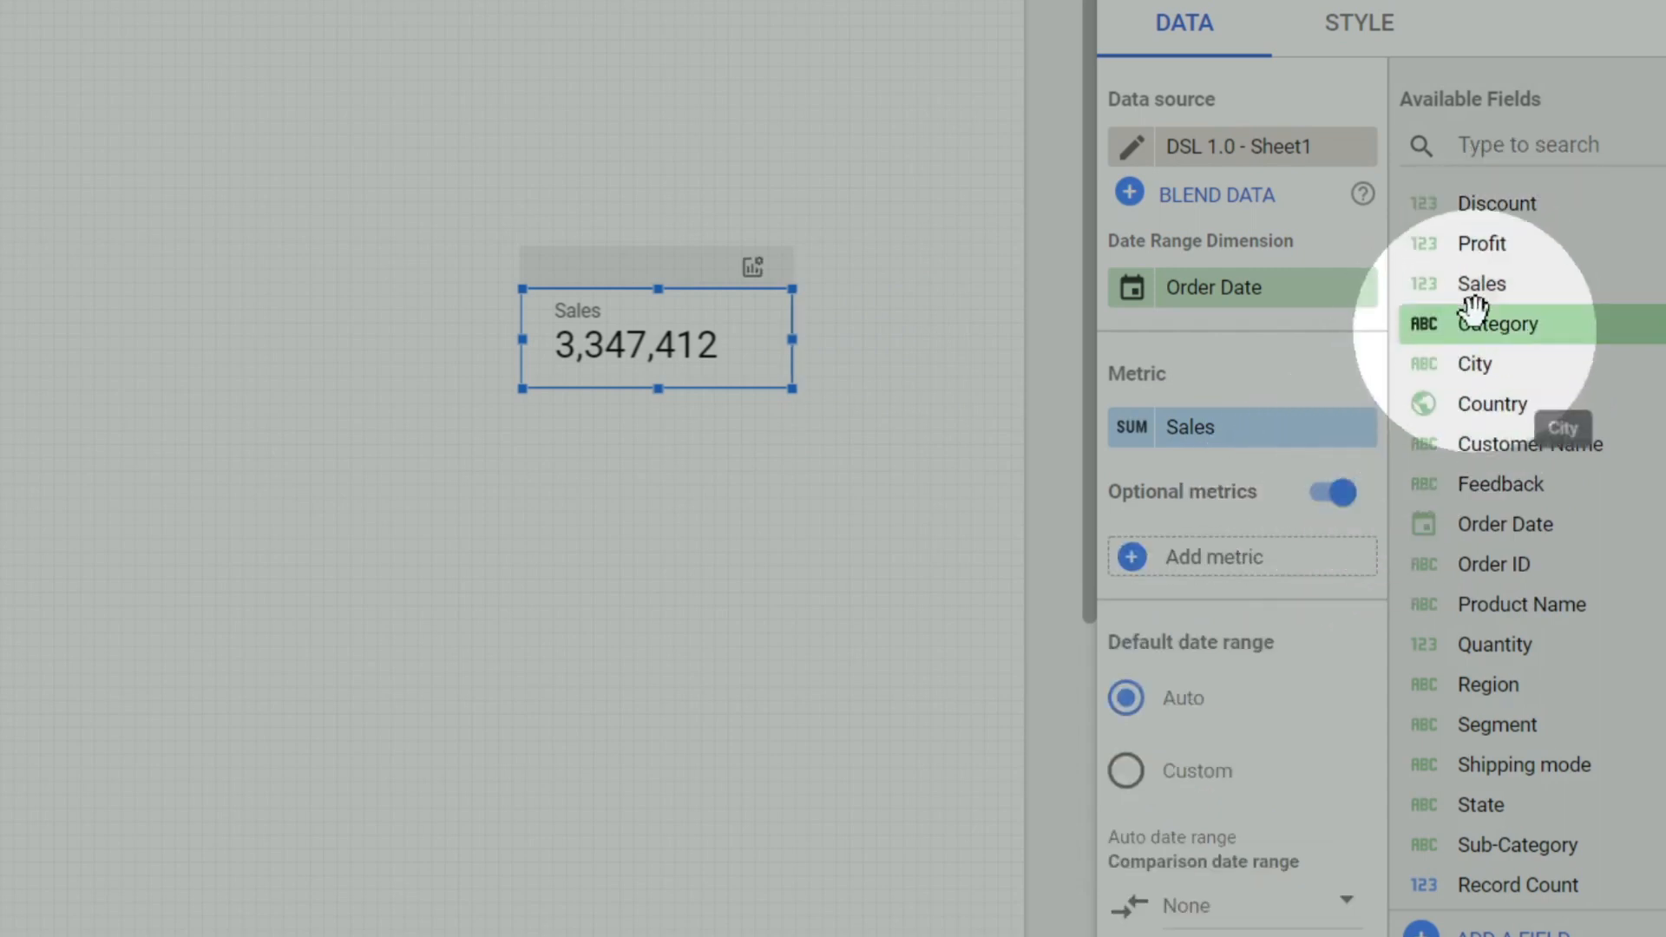
{"action": "left_click_drag", "start_coordinate": [1432, 245], "coordinate": [1221, 559]}
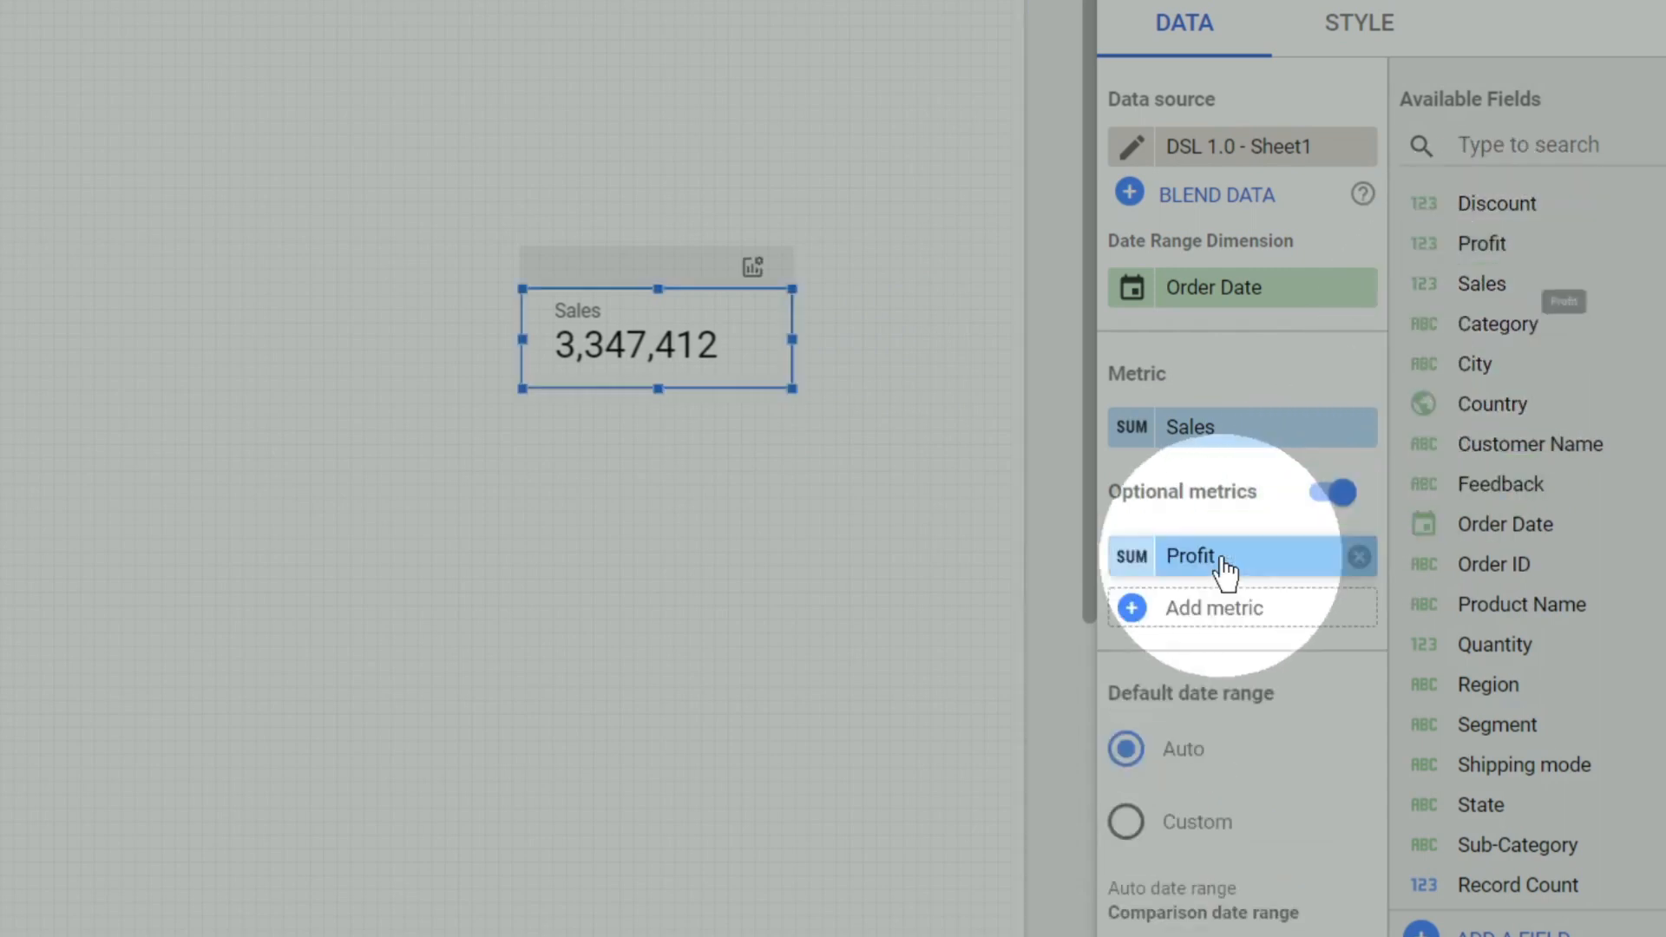
{"action": "left_click", "coordinate": [752, 271]}
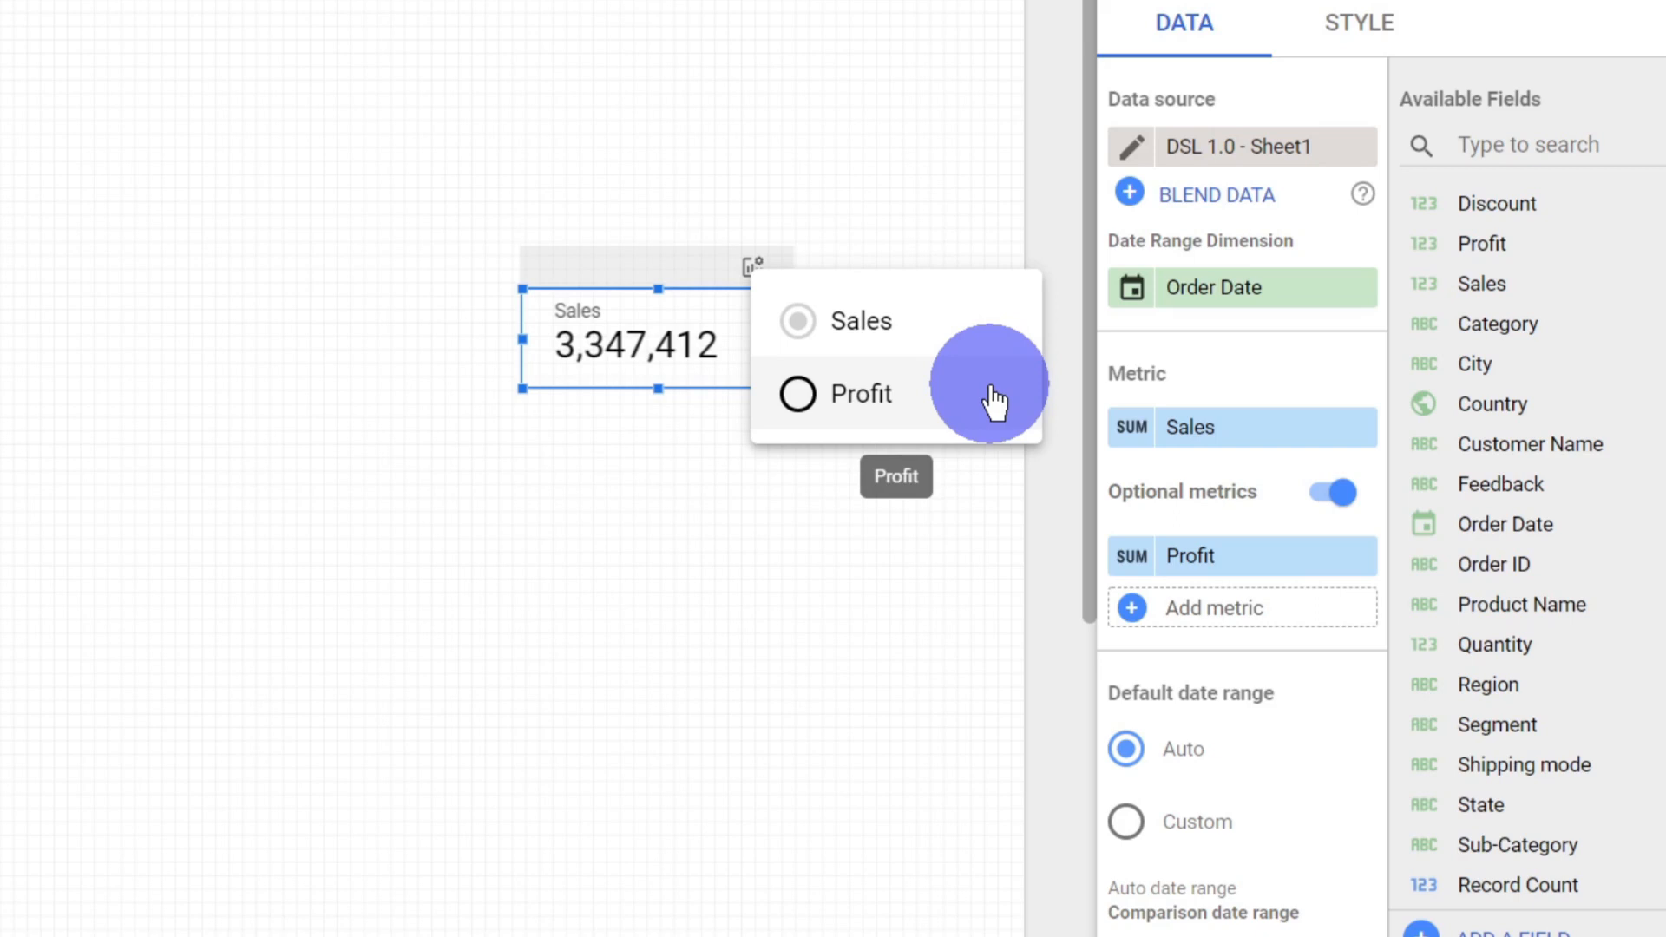
{"action": "left_click", "coordinate": [995, 401]}
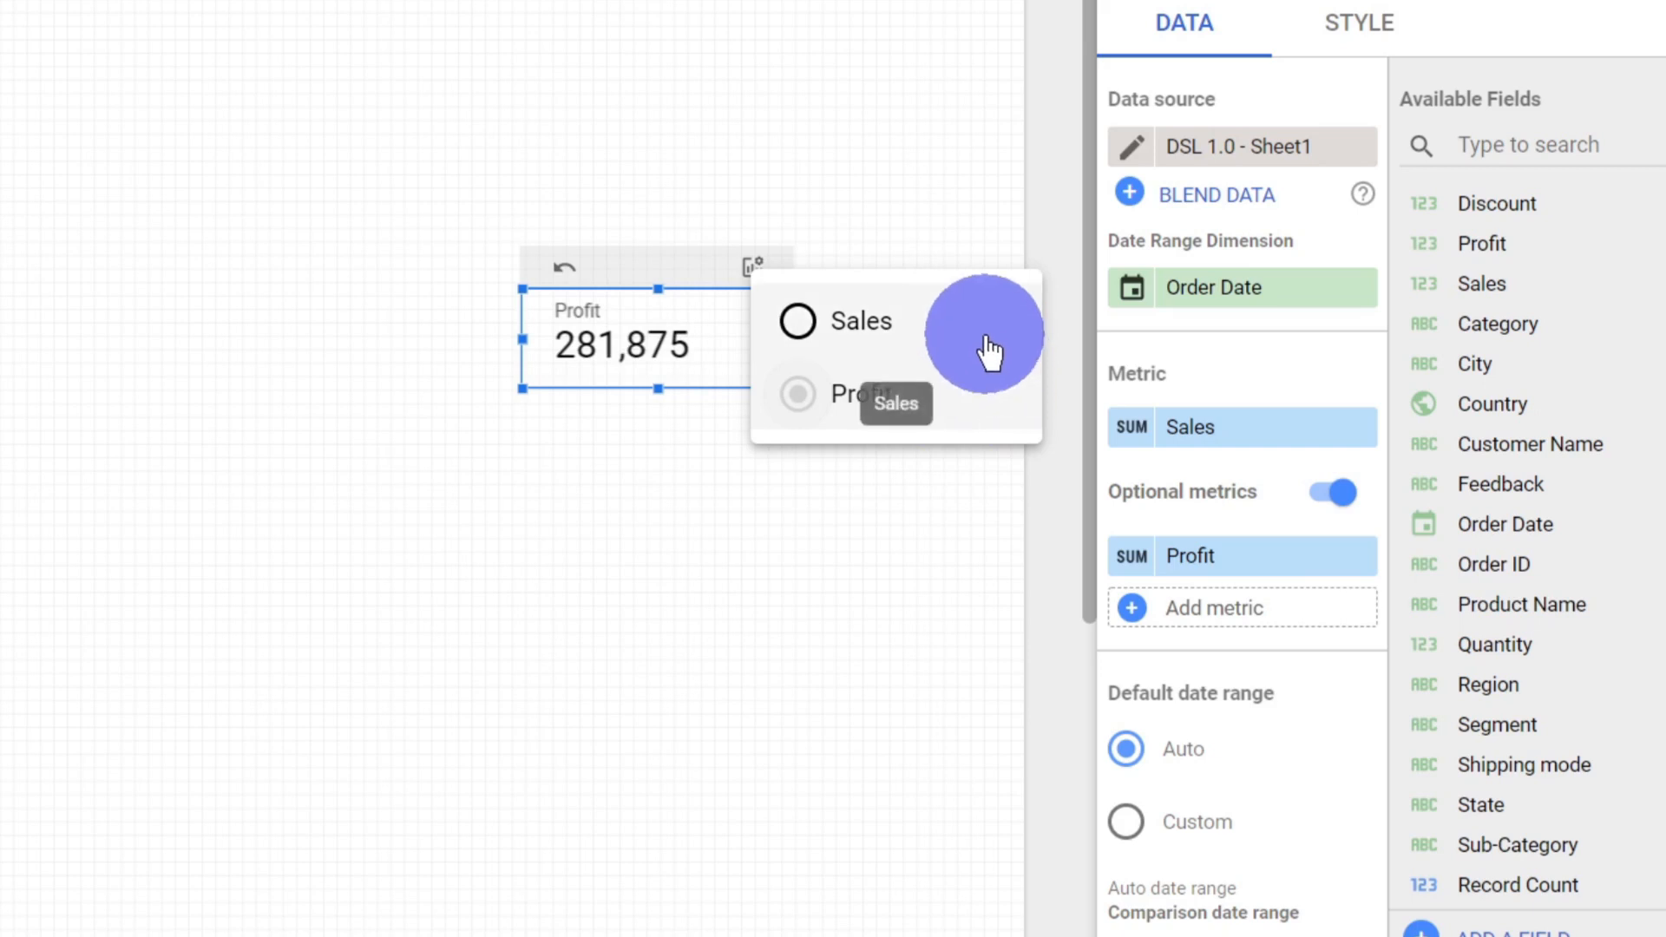
{"action": "left_click", "coordinate": [990, 350]}
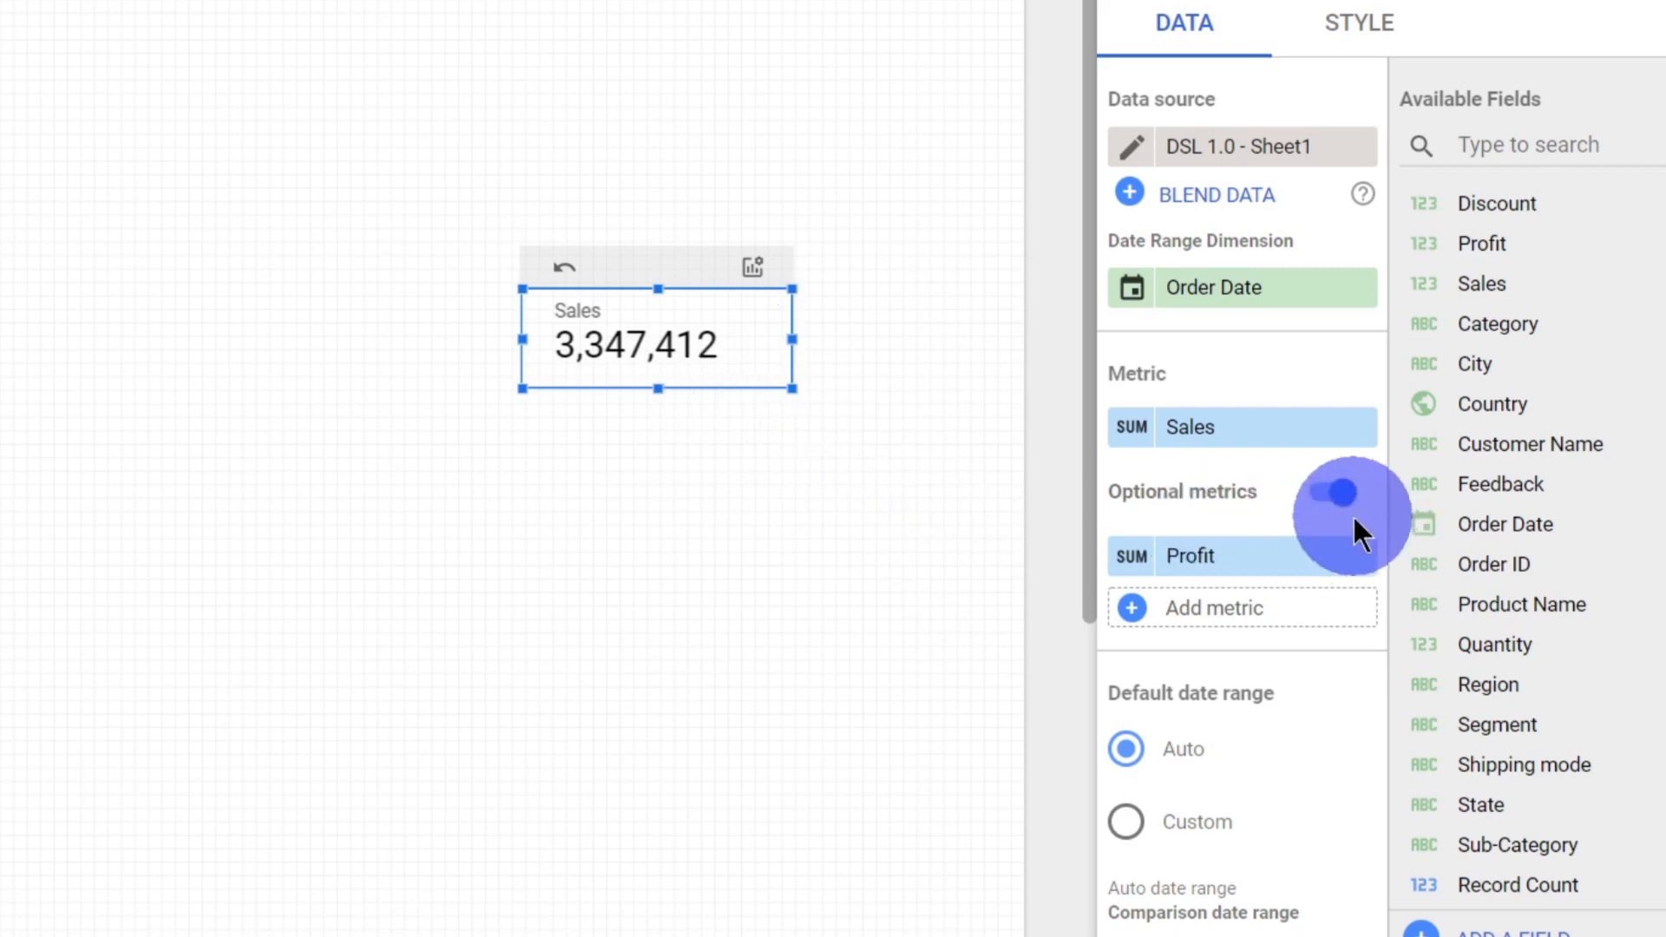
{"action": "left_click", "coordinate": [1336, 493]}
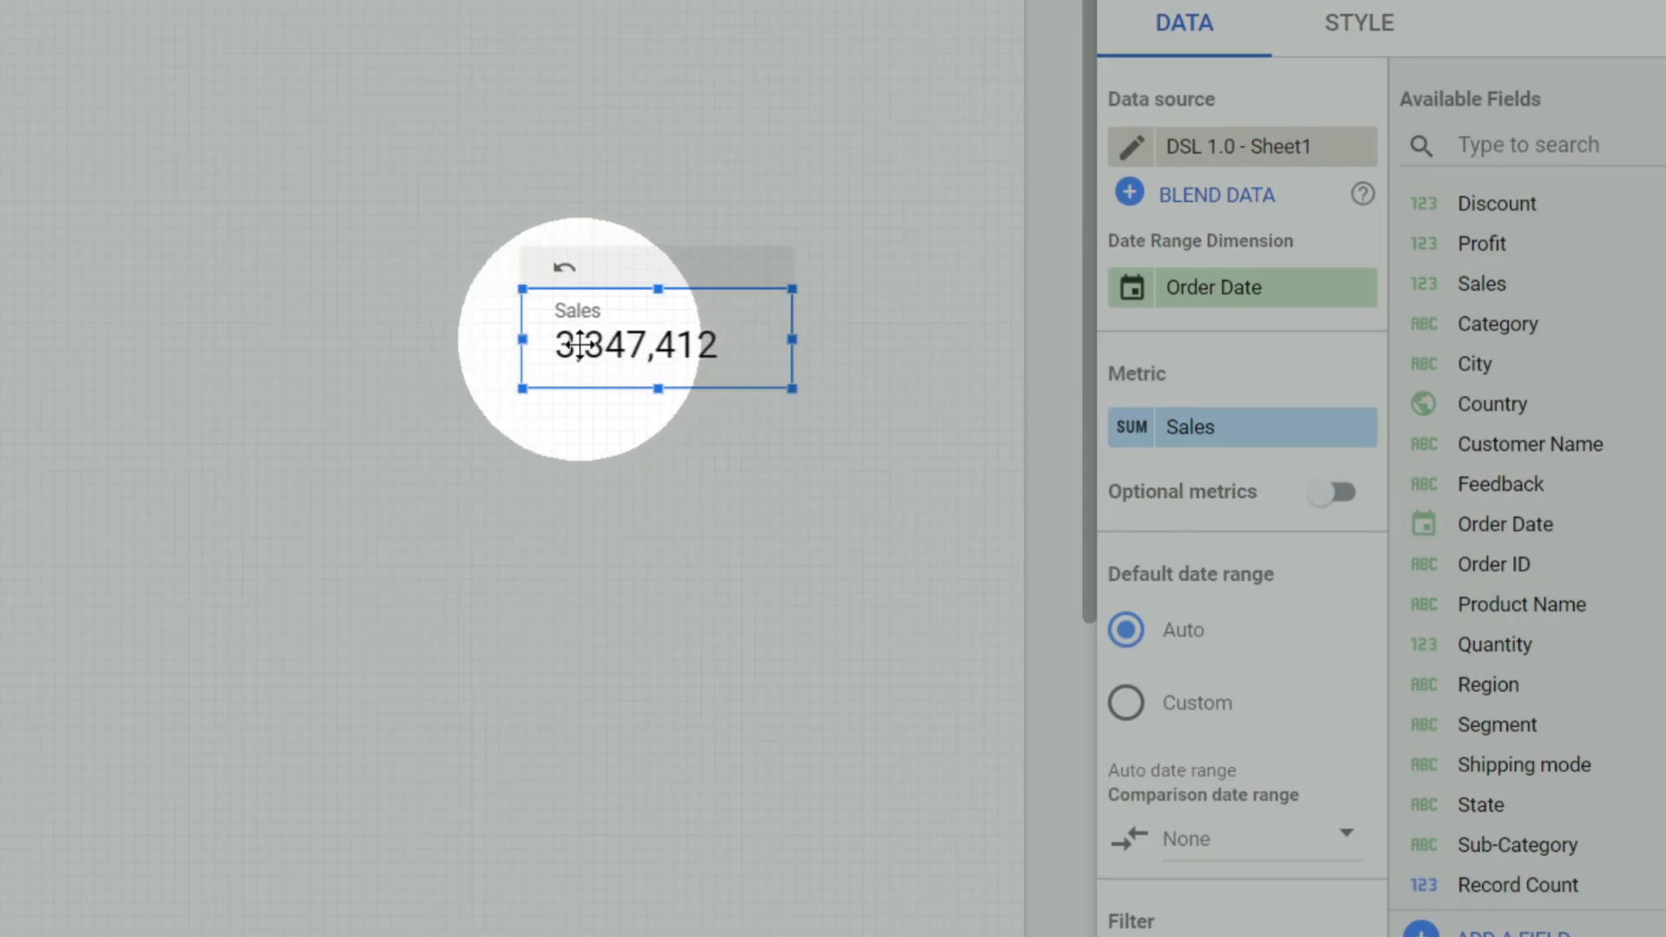
Rename the scorecard's Sales metric to "Total sales".
{"action": "left_click", "coordinate": [1181, 430]}
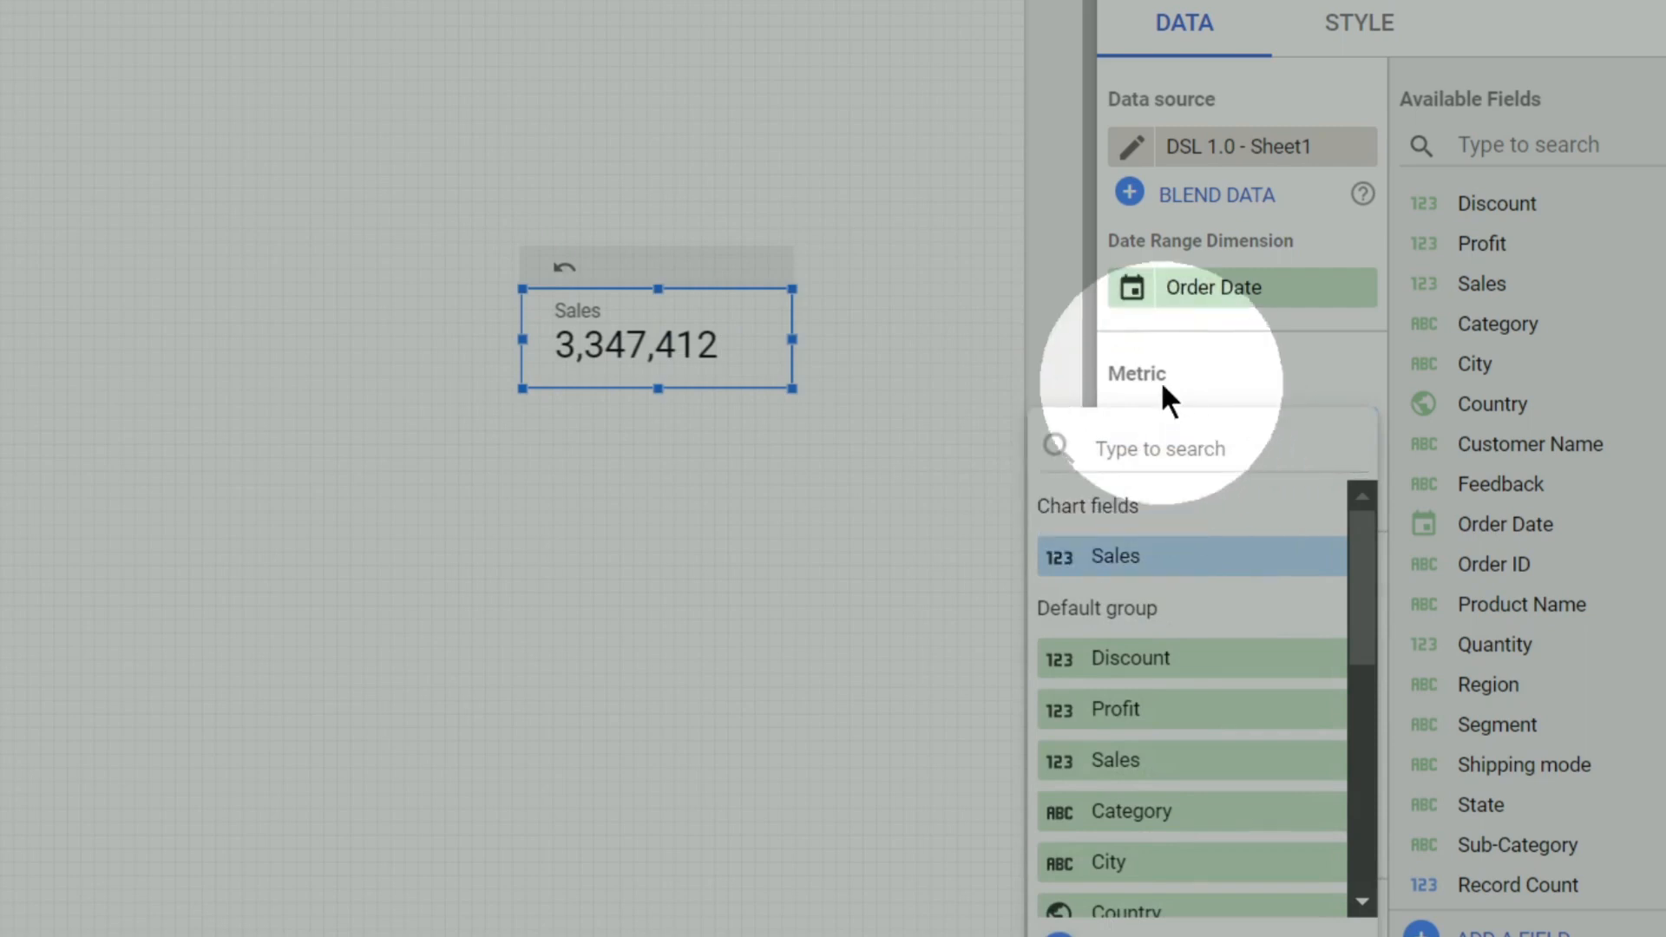
{"action": "left_click", "coordinate": [1158, 401]}
{"action": "left_click", "coordinate": [1128, 433]}
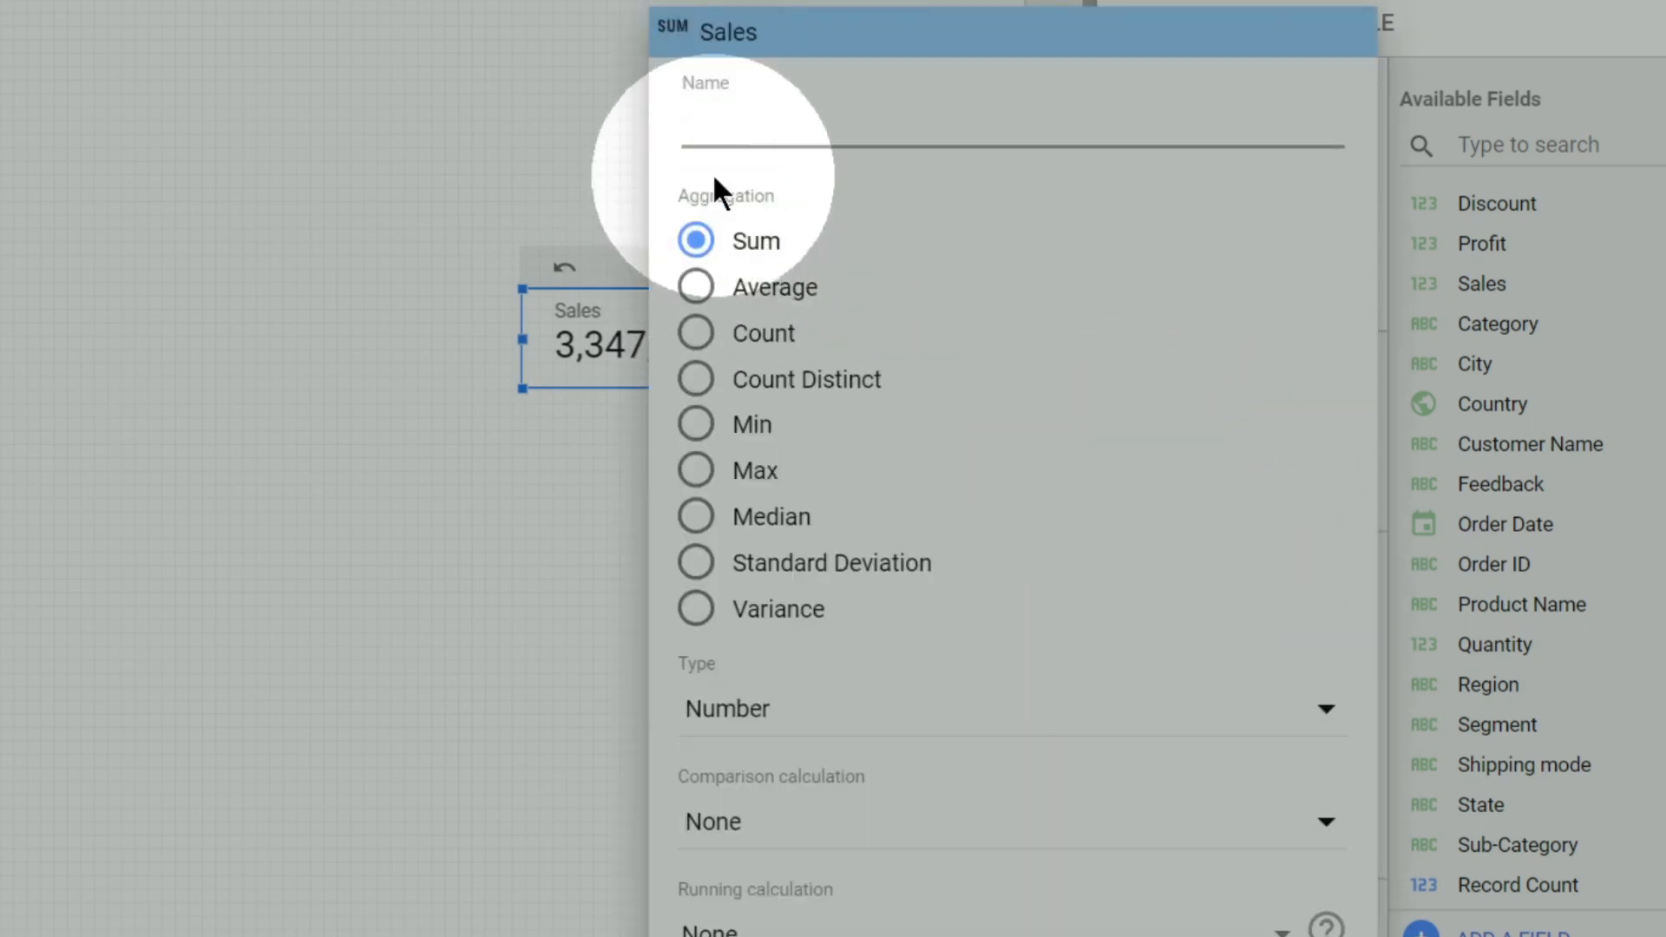
{"action": "type", "text": "Total sales"}
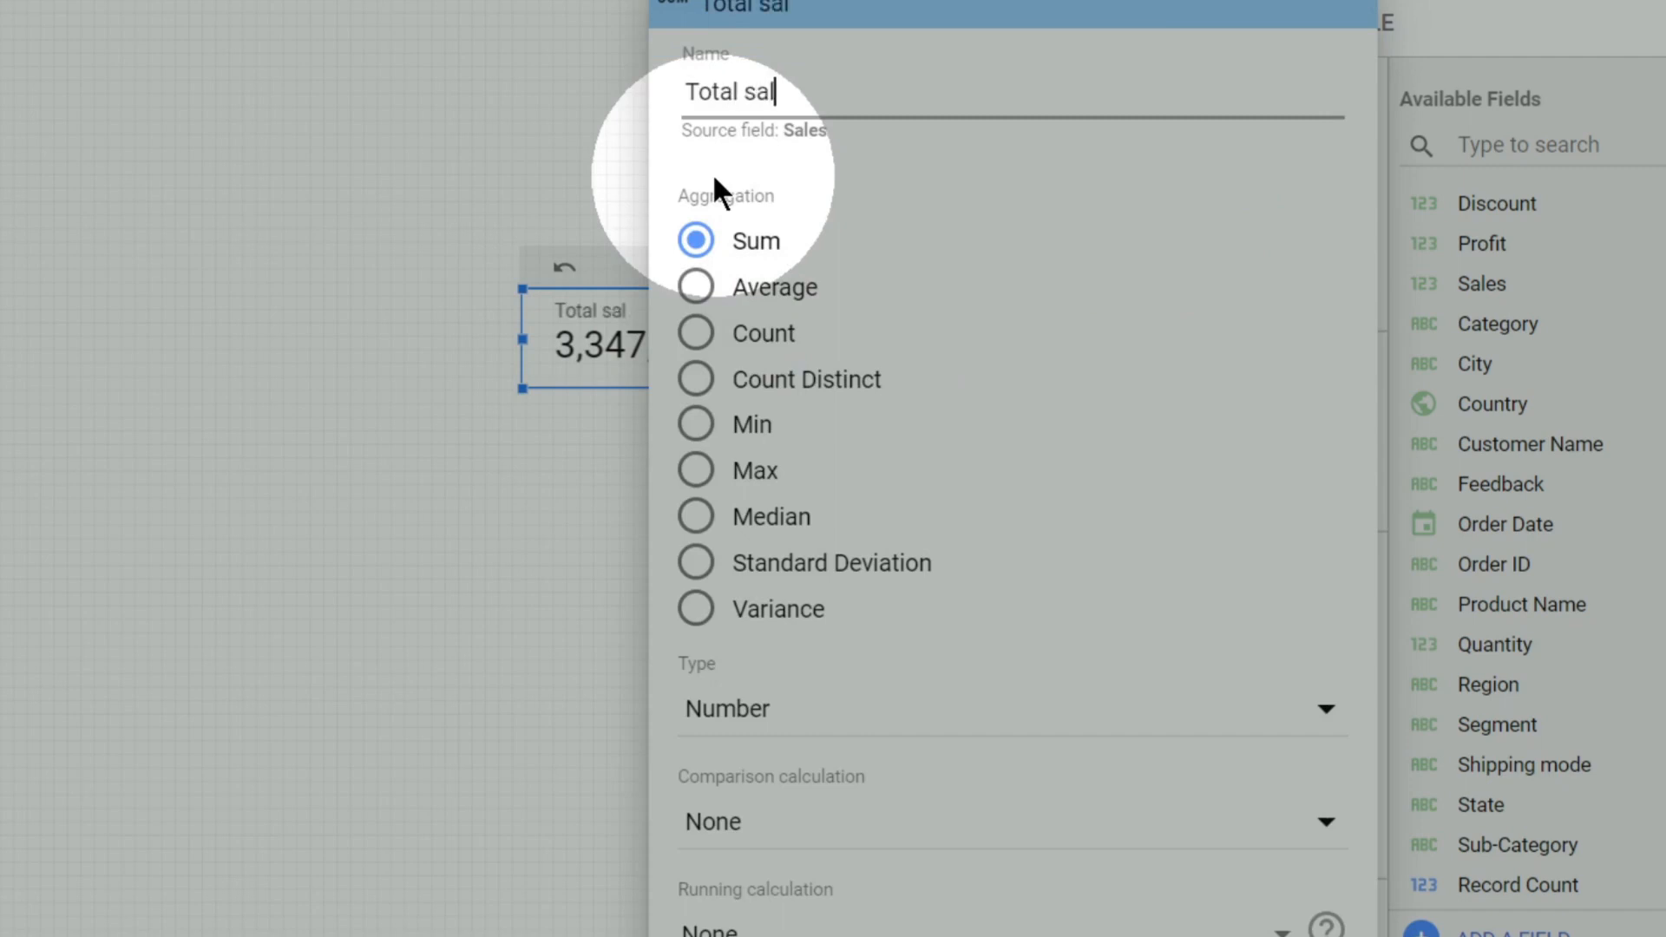
{"action": "key", "text": "Return"}
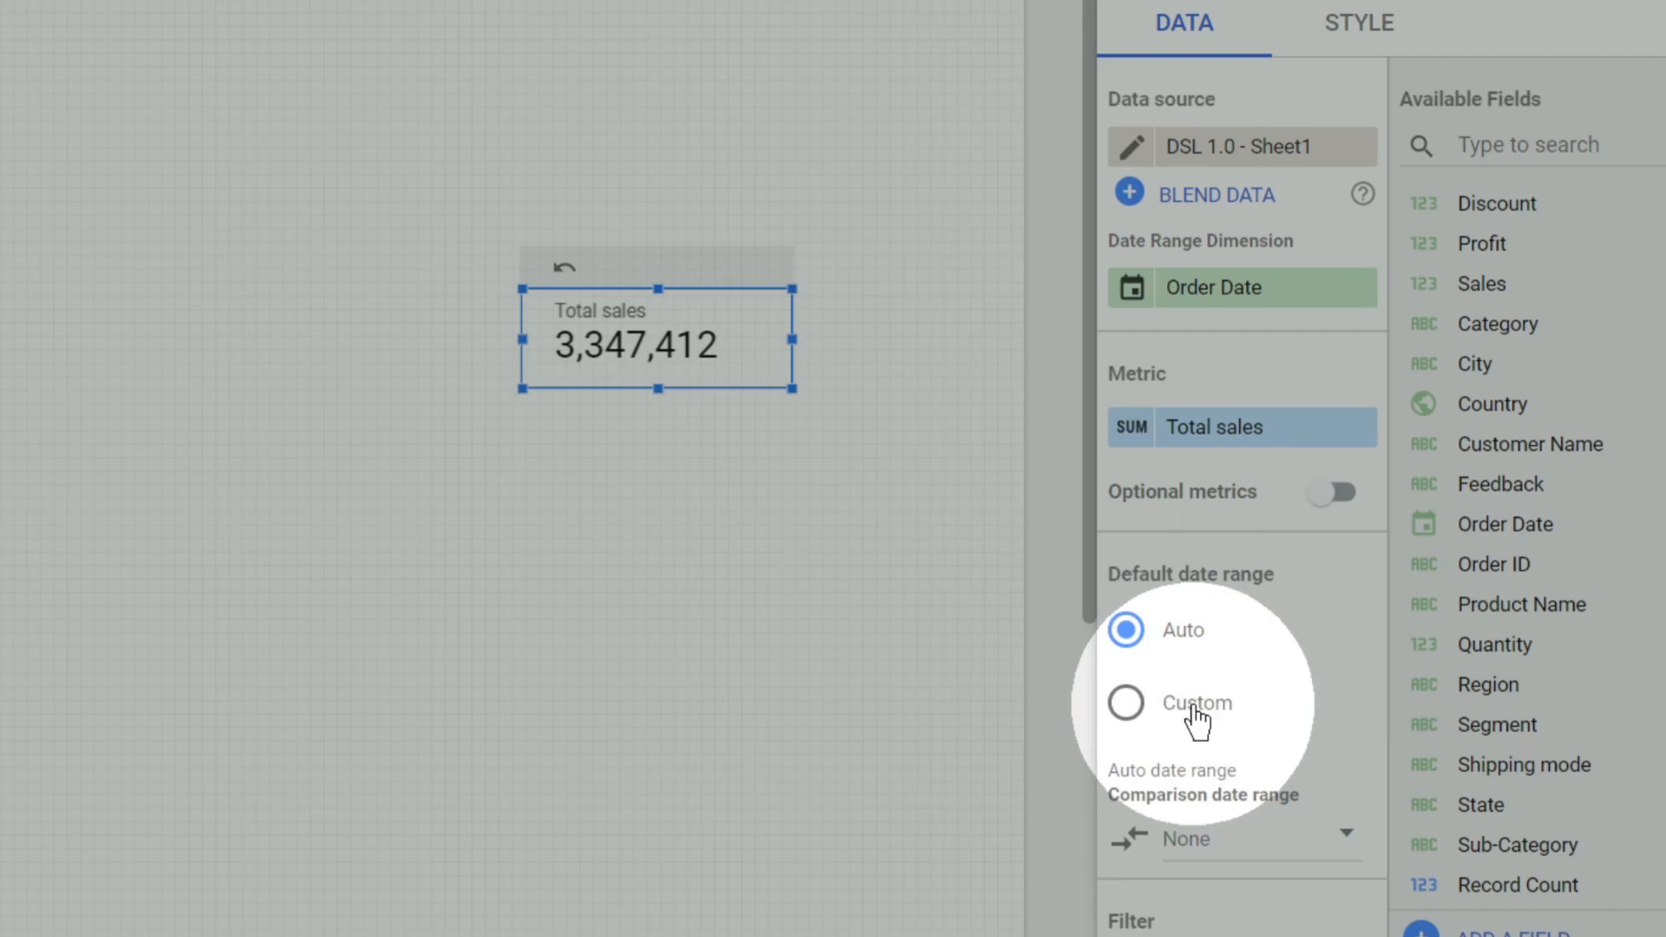
Set a custom fixed default date range from May 1, 2019 to August 1, 2019 for the scorecard.
{"action": "left_click", "coordinate": [1198, 722]}
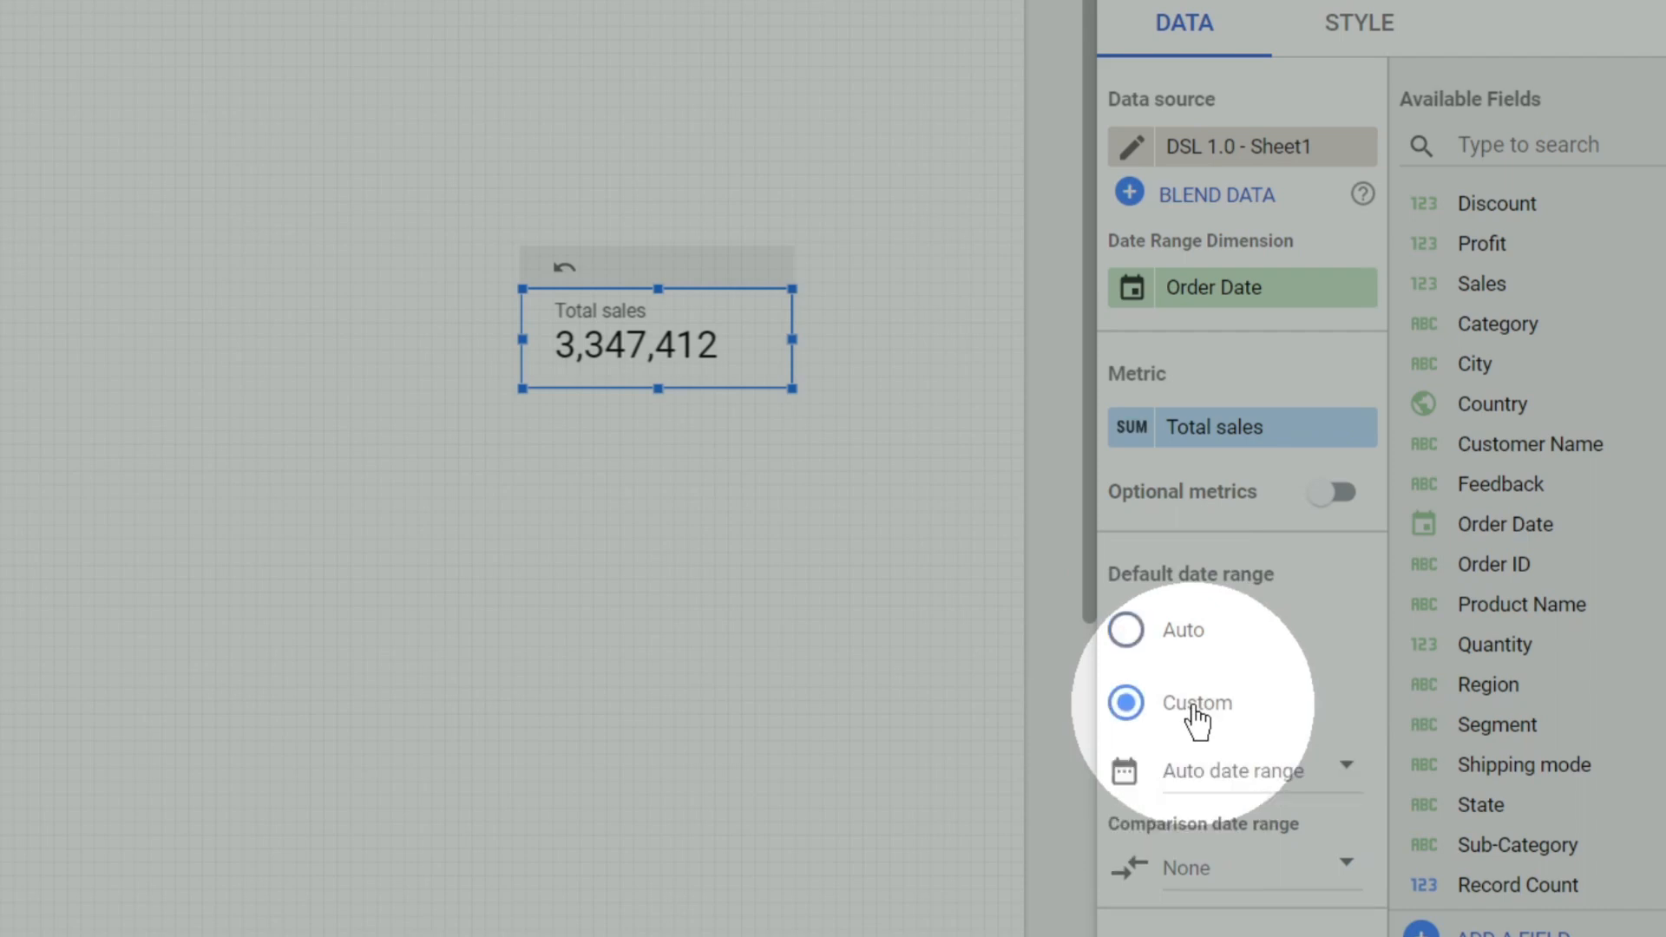
{"action": "left_click", "coordinate": [1245, 771]}
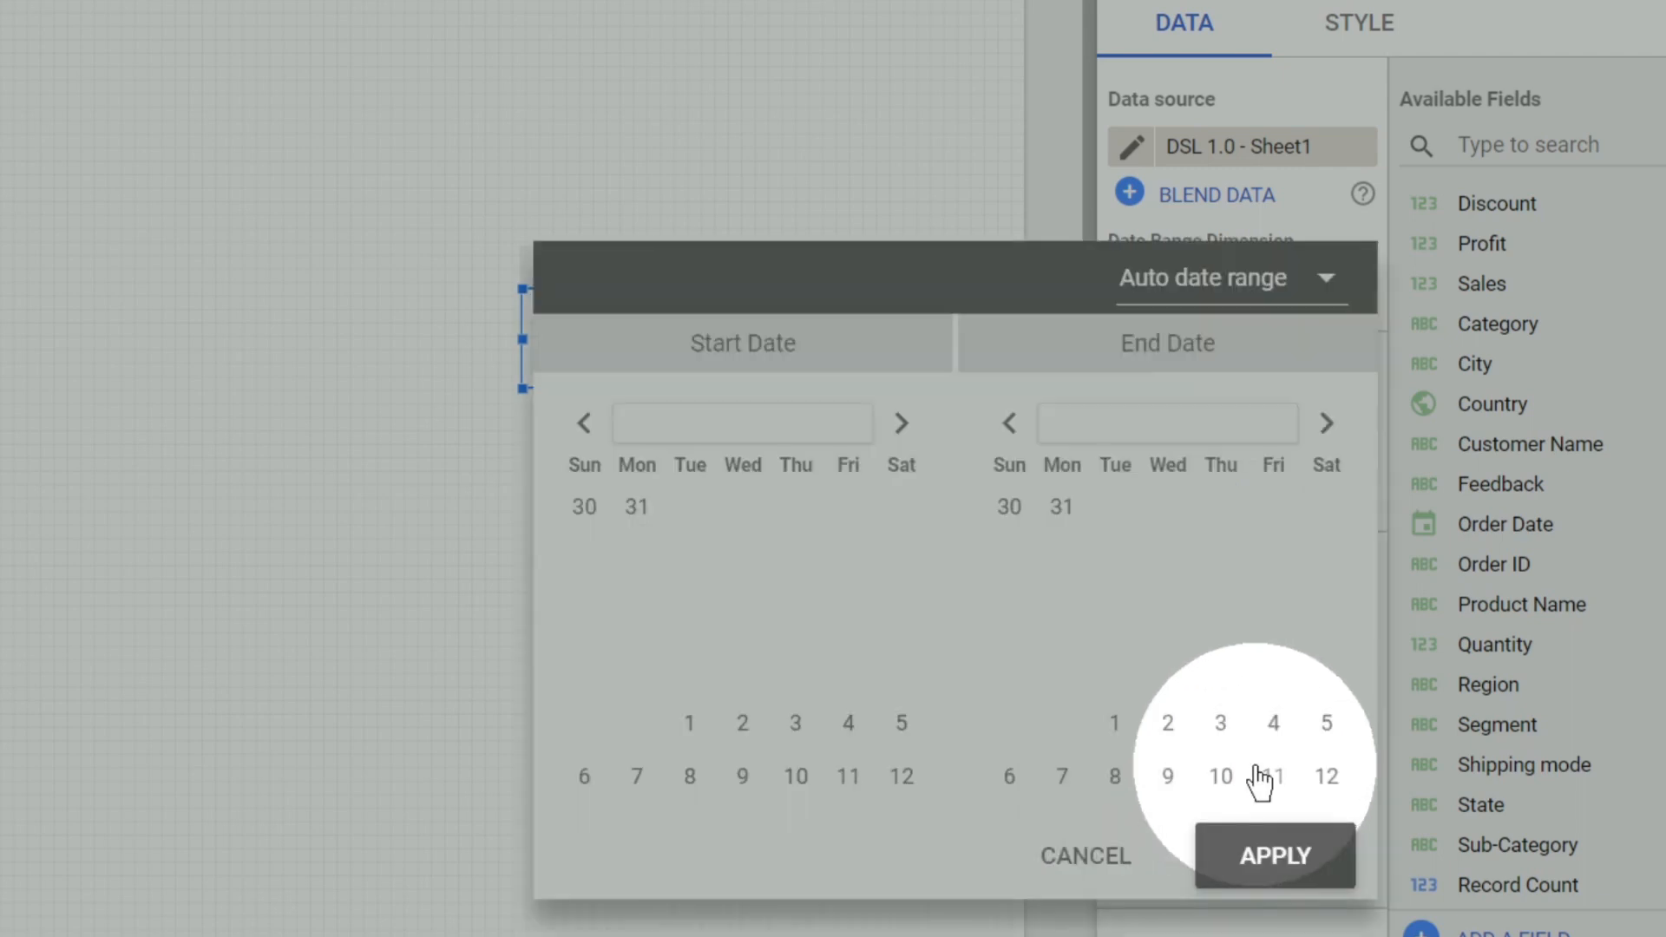
{"action": "left_click", "coordinate": [1260, 772]}
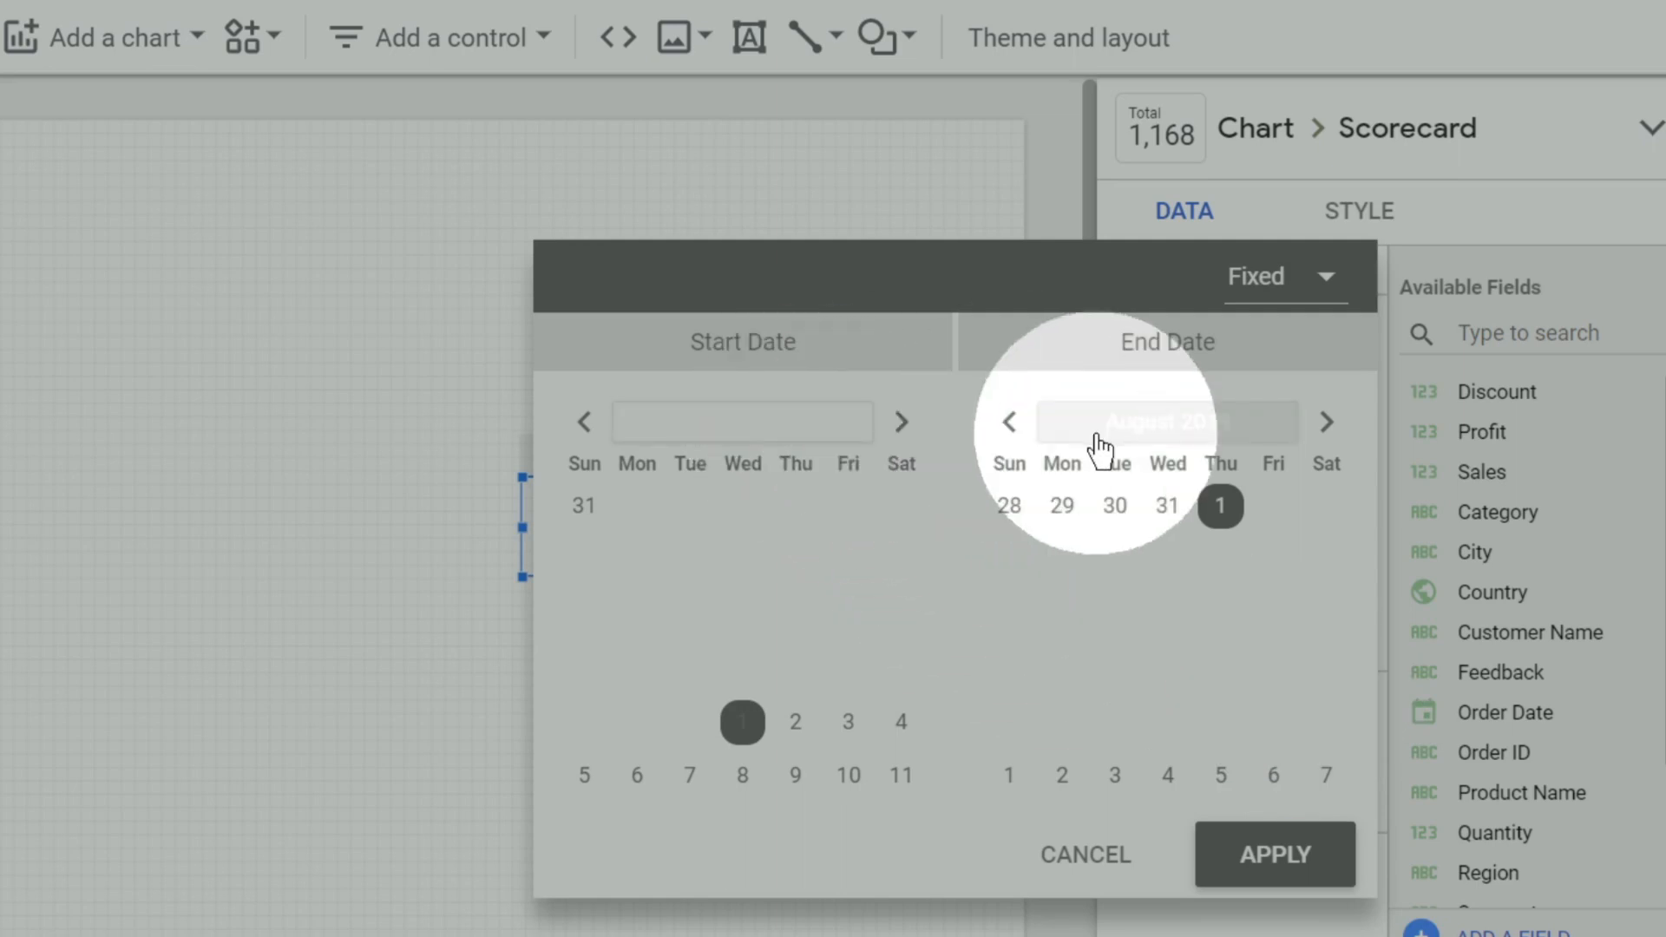
{"action": "left_click", "coordinate": [1247, 833]}
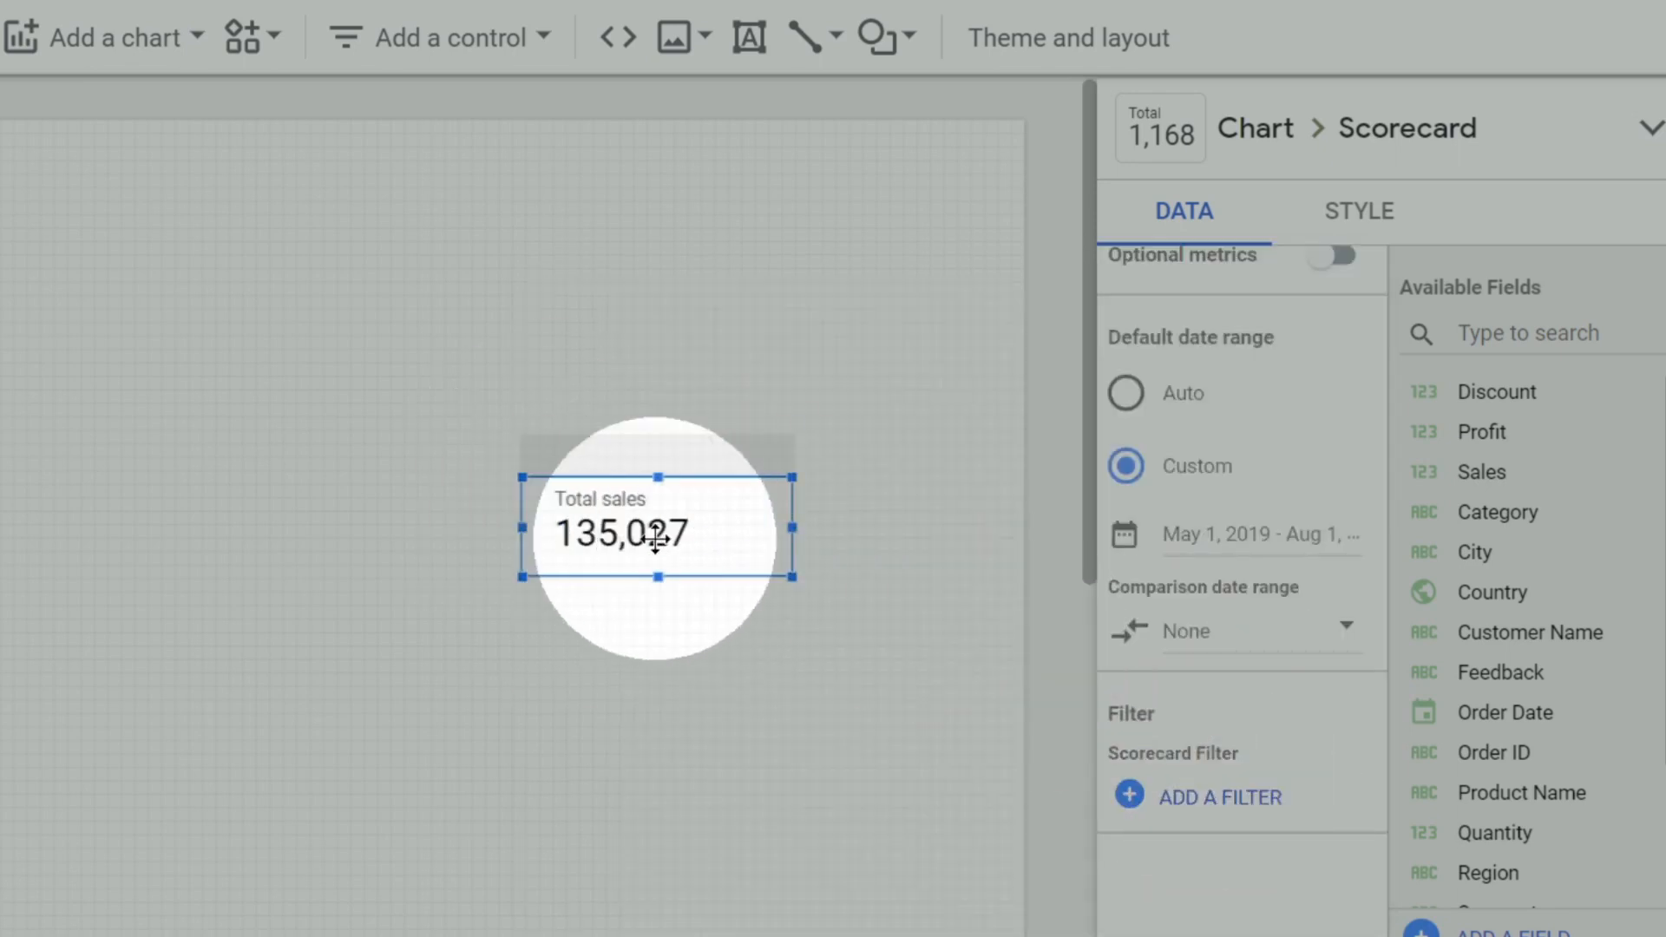
Set the comparison date range to Previous period and enlarge the scorecard slightly to fit the comparison value.
{"action": "left_click", "coordinate": [1196, 622]}
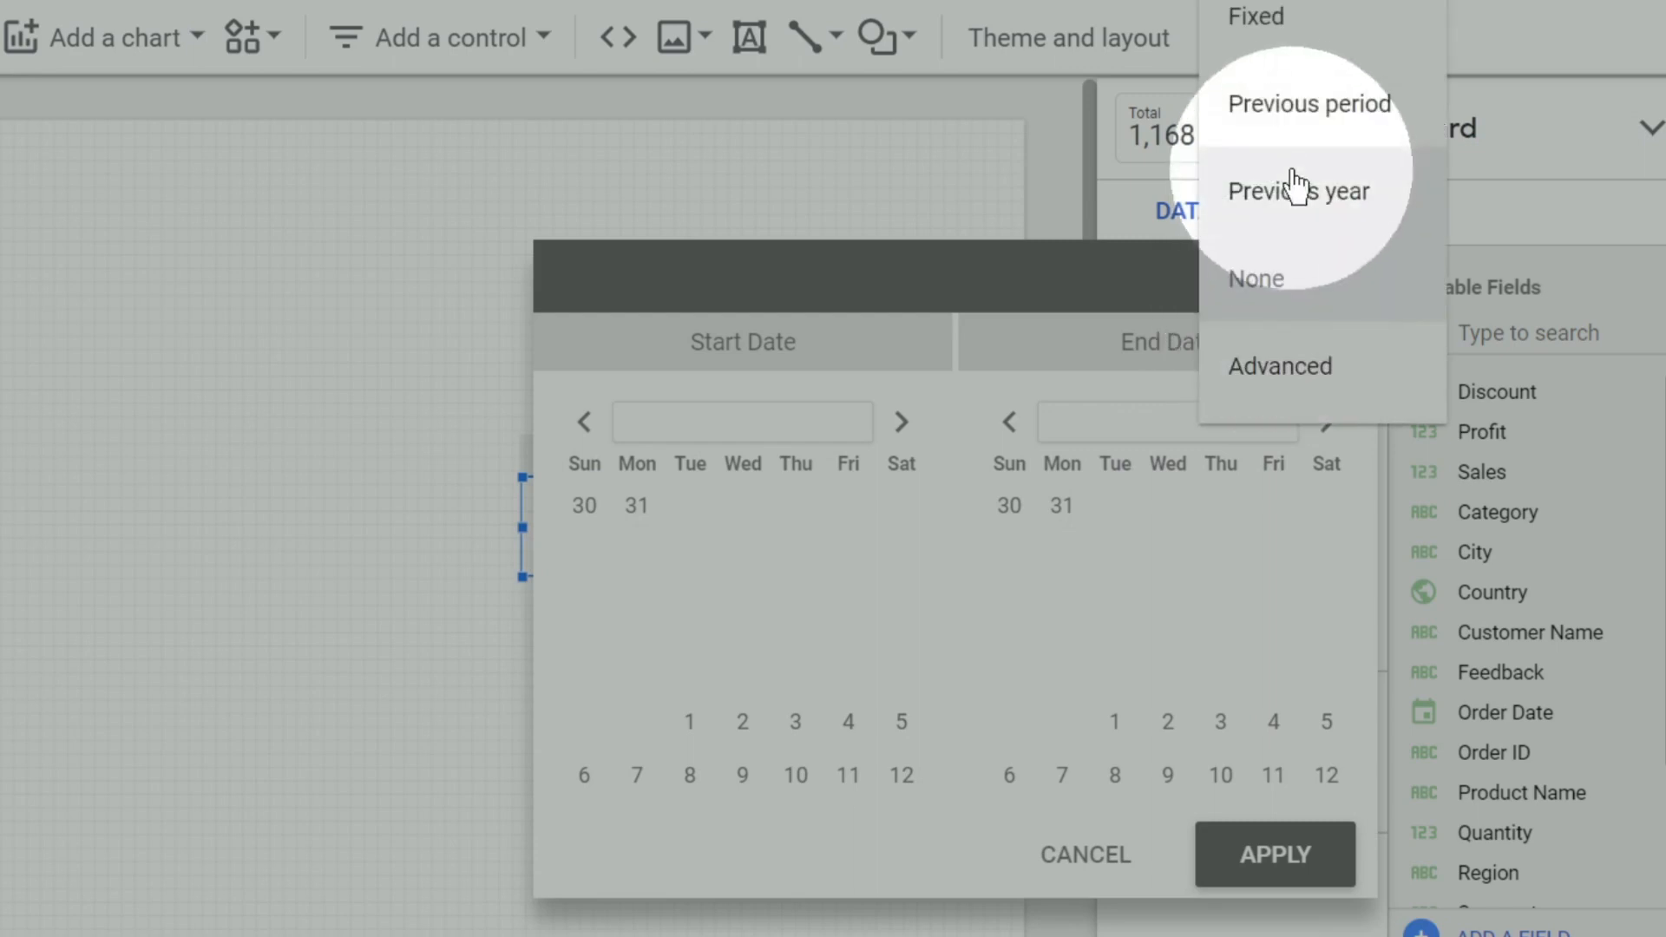
{"action": "left_click", "coordinate": [1310, 124]}
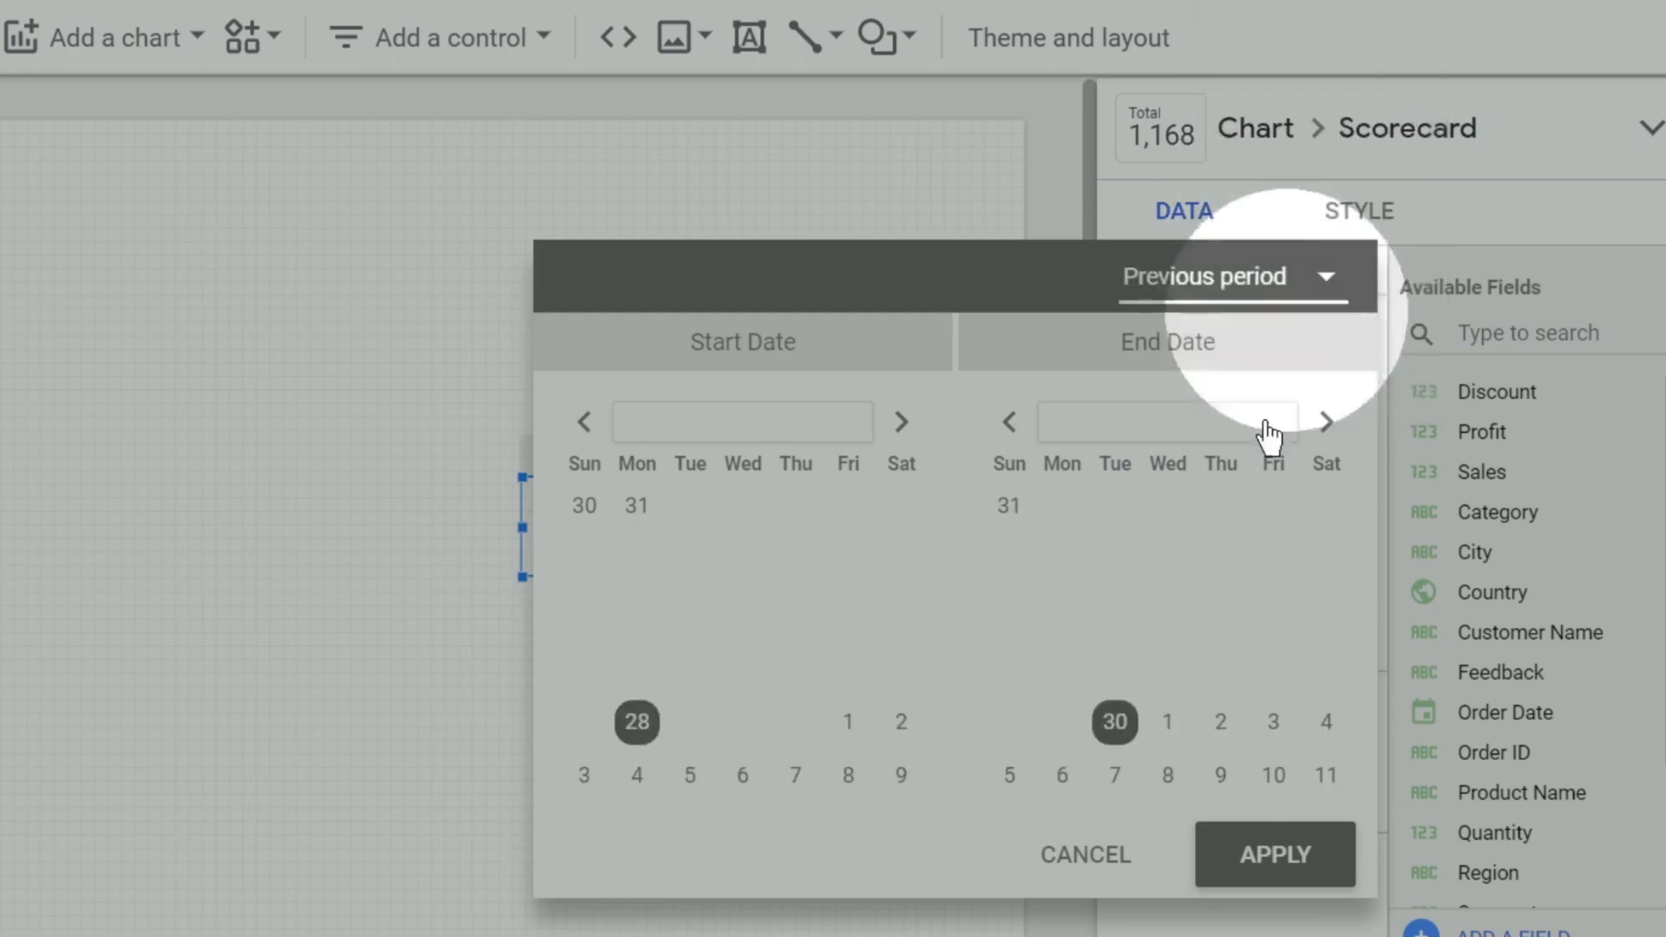
{"action": "left_click", "coordinate": [1245, 855]}
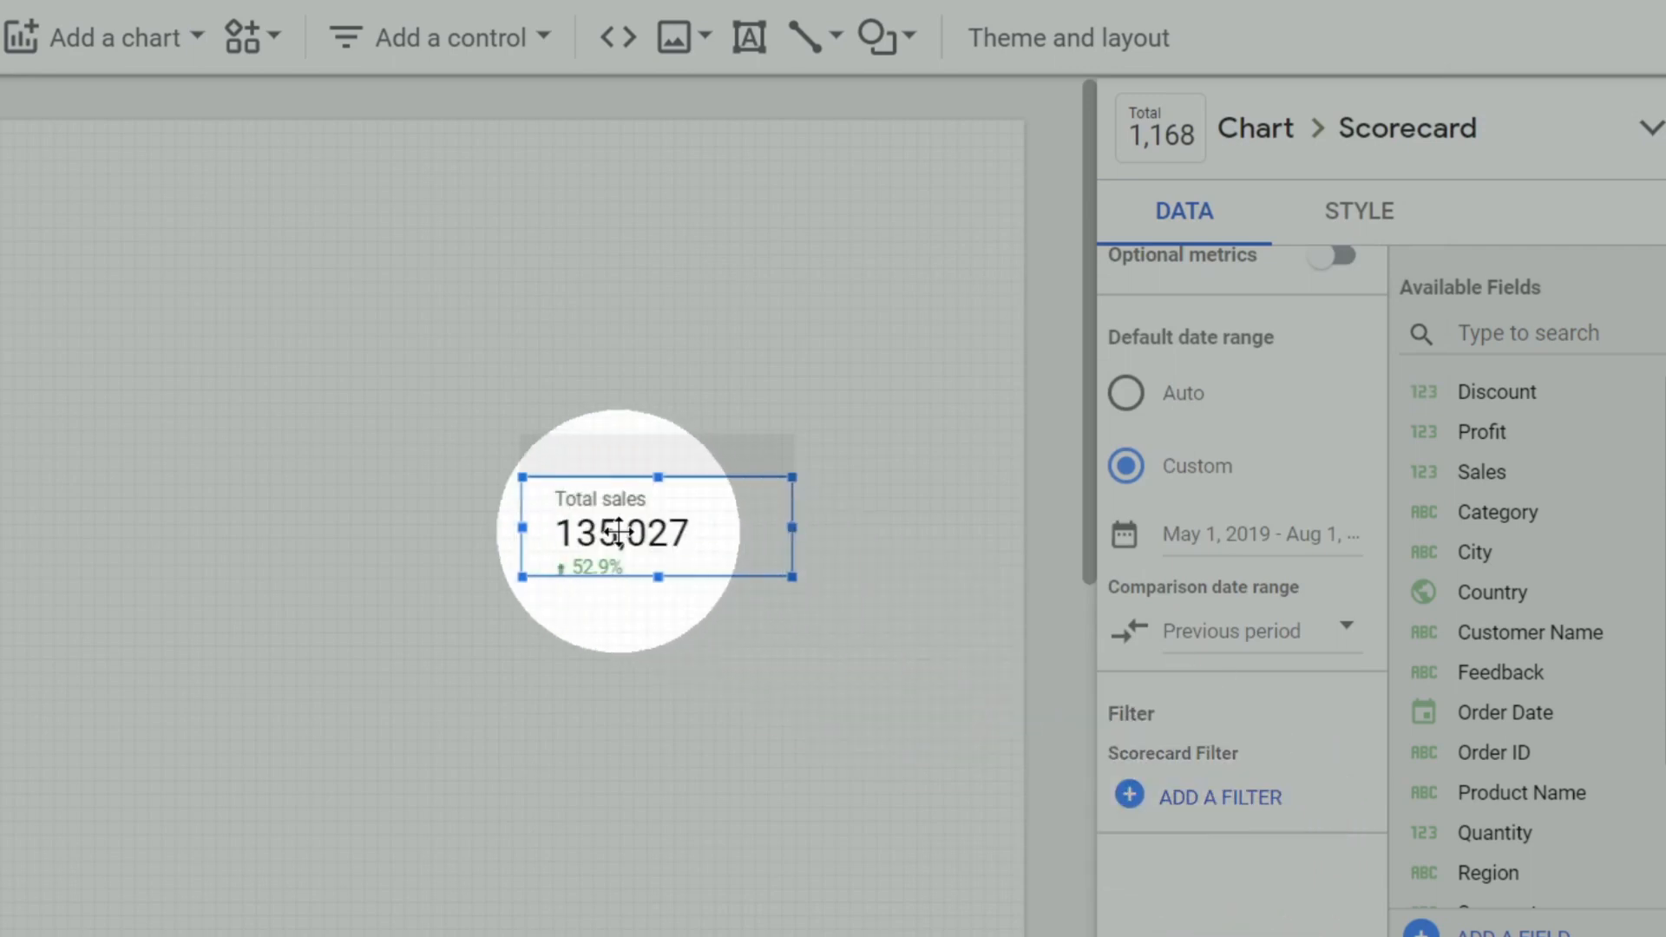
{"action": "left_click_drag", "start_coordinate": [793, 581], "coordinate": [809, 592]}
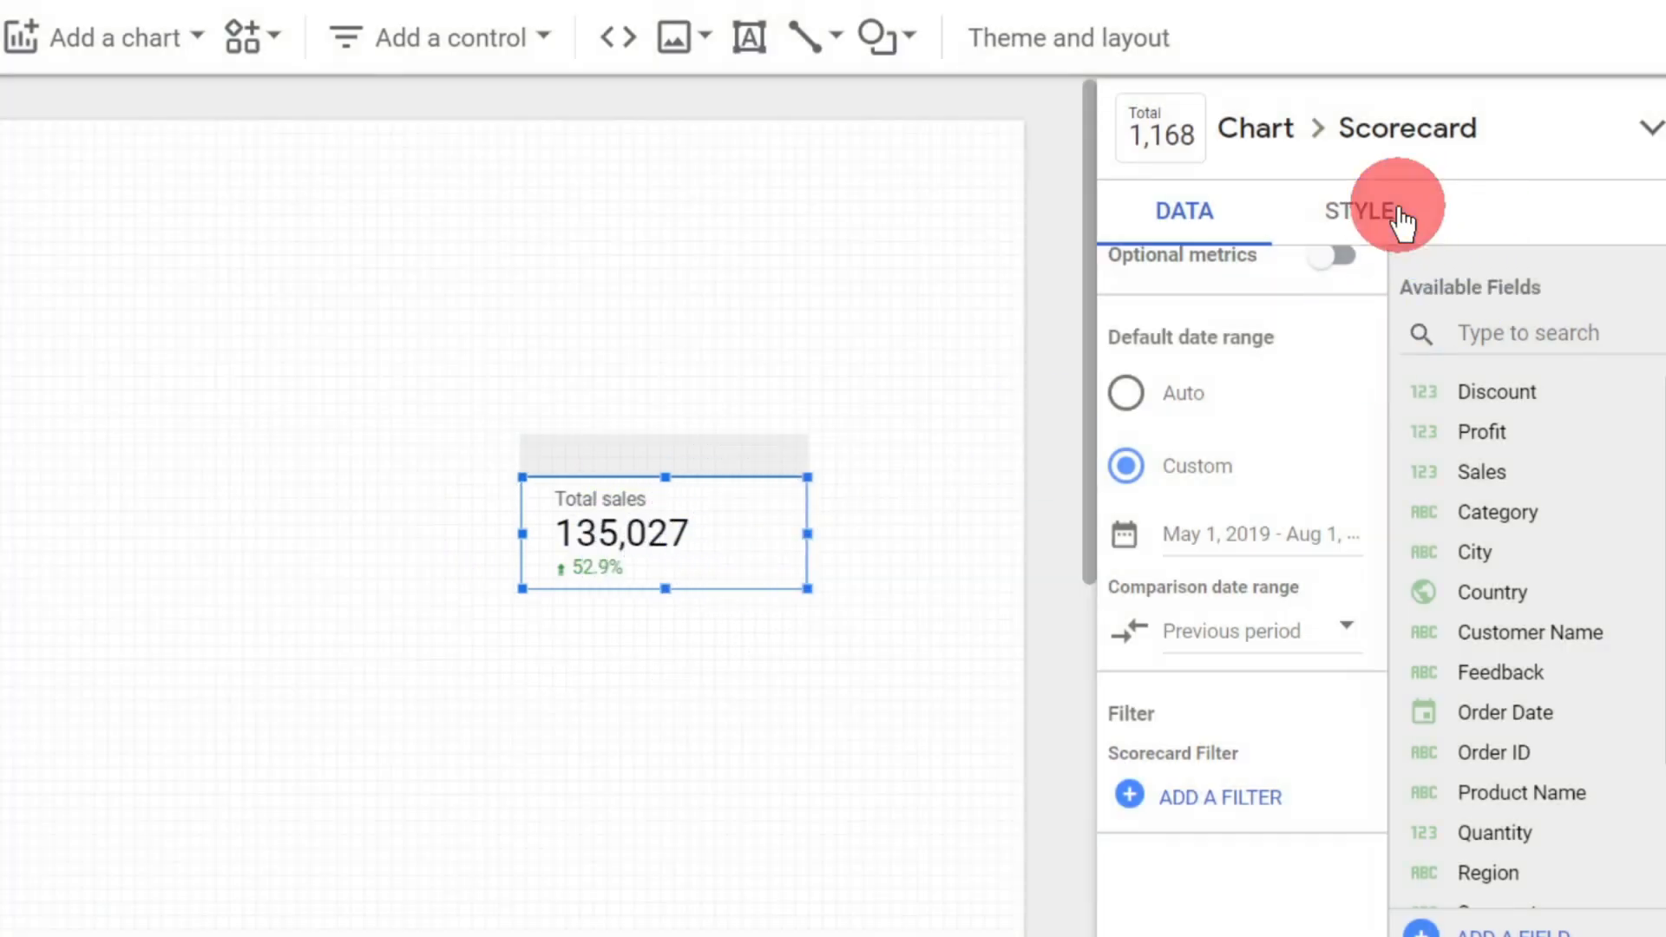
Style the primary metric with compact numbers and a decimal precision of 0.
{"action": "left_click", "coordinate": [1400, 217]}
{"action": "scroll", "coordinate": [1375, 386], "scroll_direction": "up", "scroll_amount": 5}
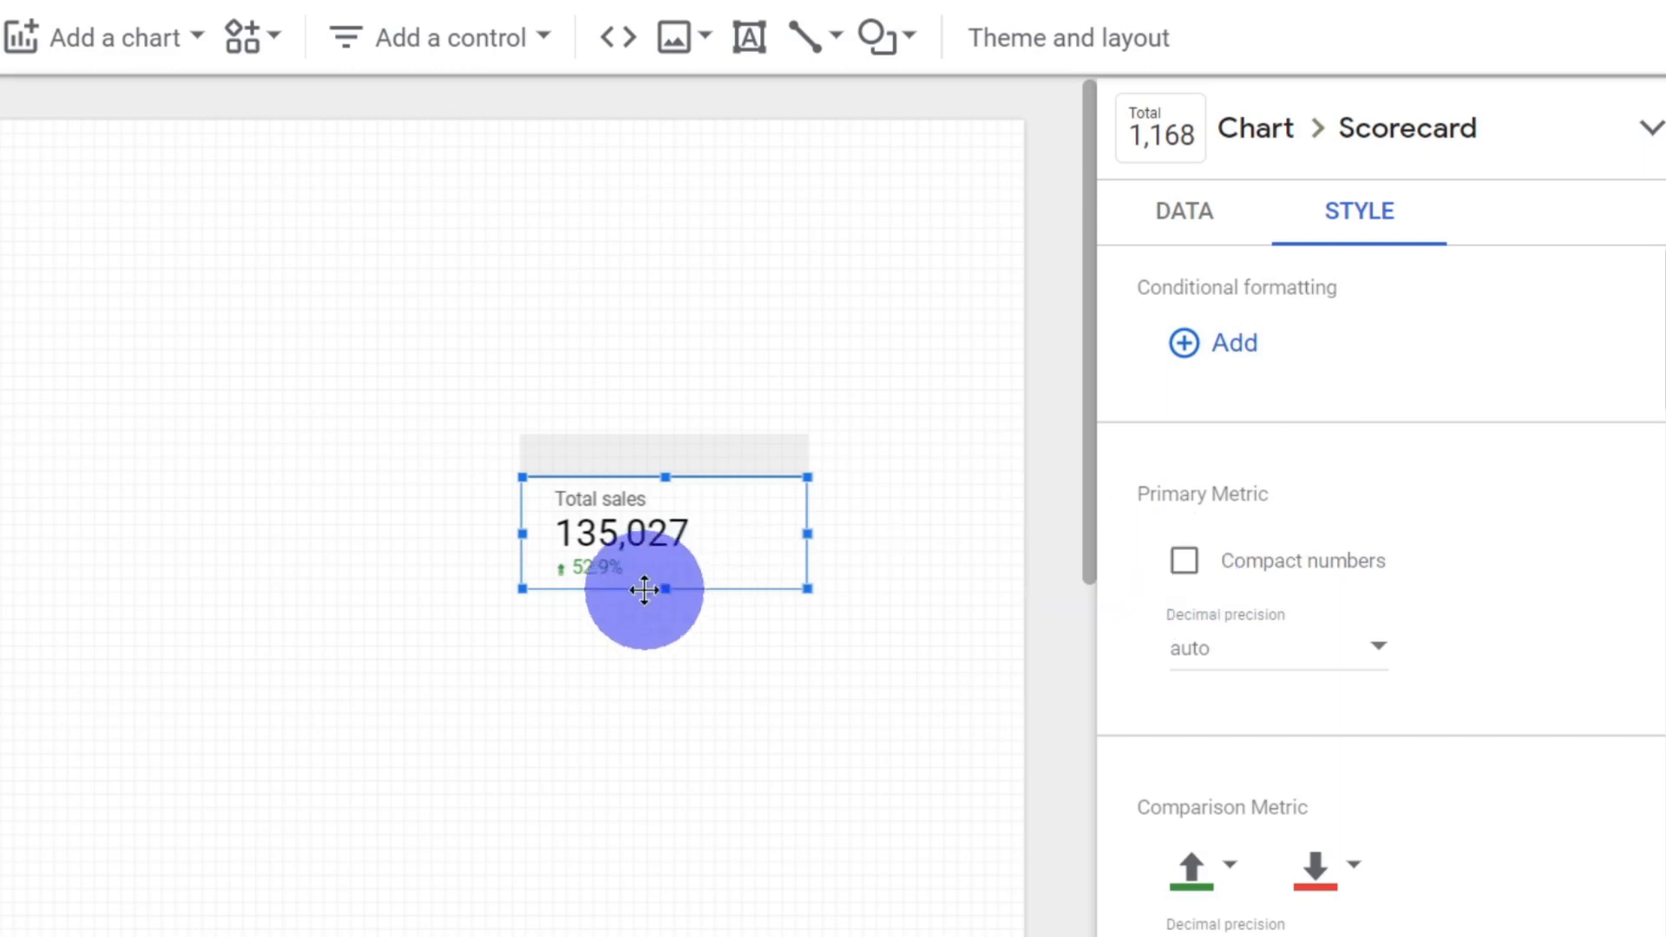
{"action": "left_click", "coordinate": [1183, 580]}
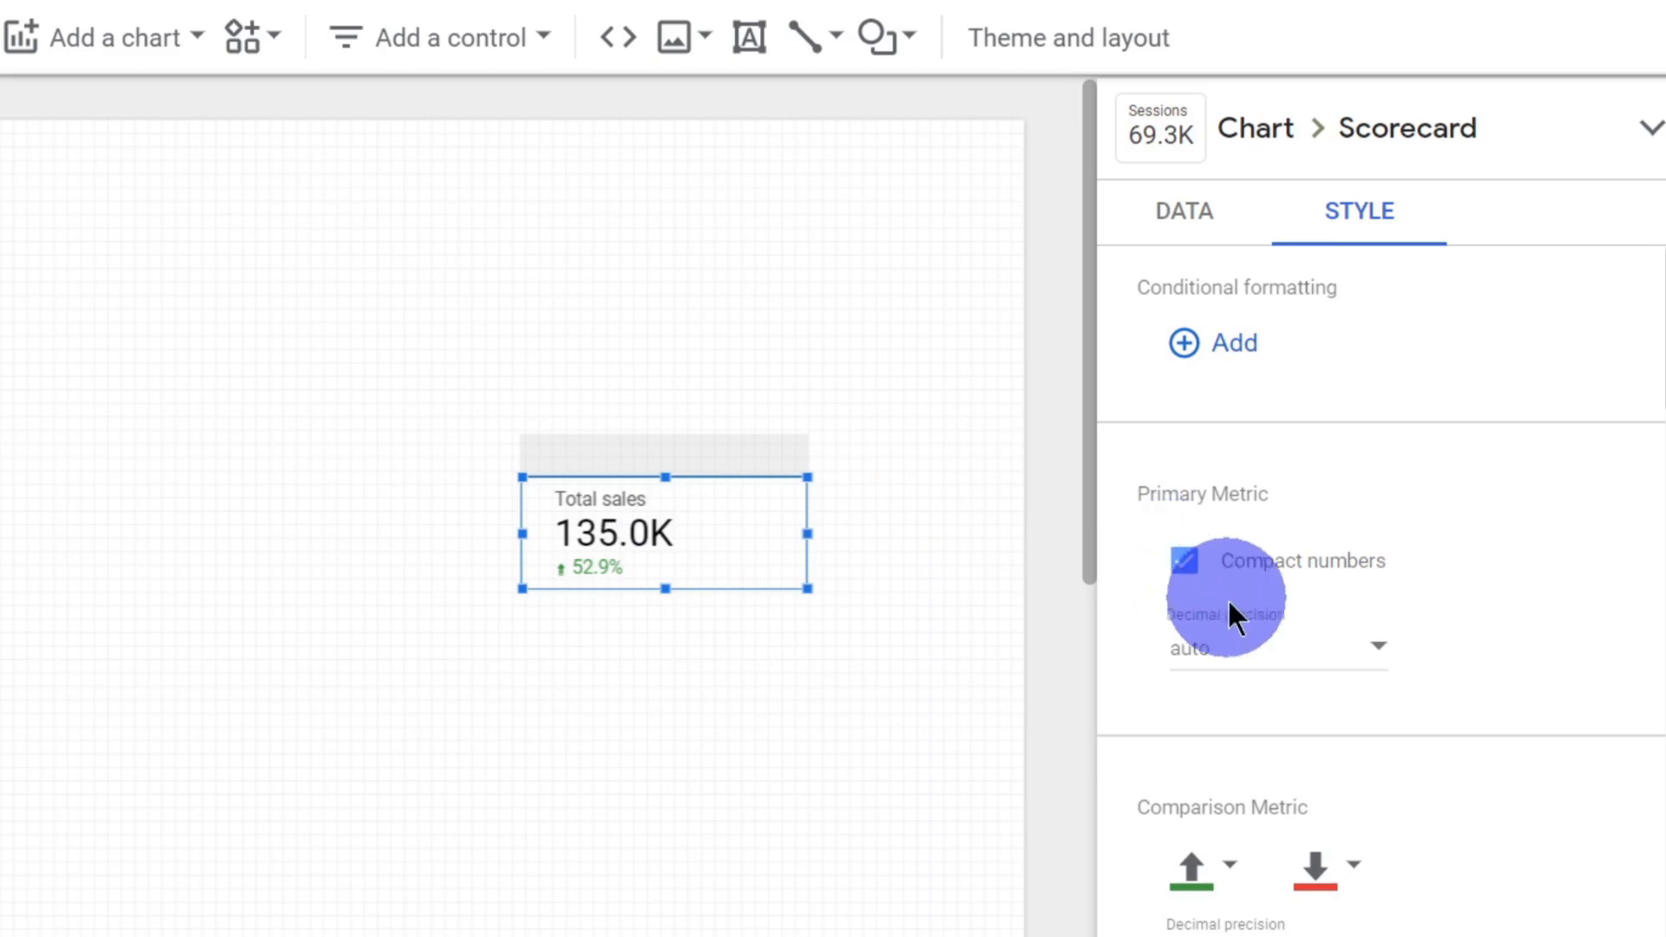
{"action": "left_click", "coordinate": [1374, 652]}
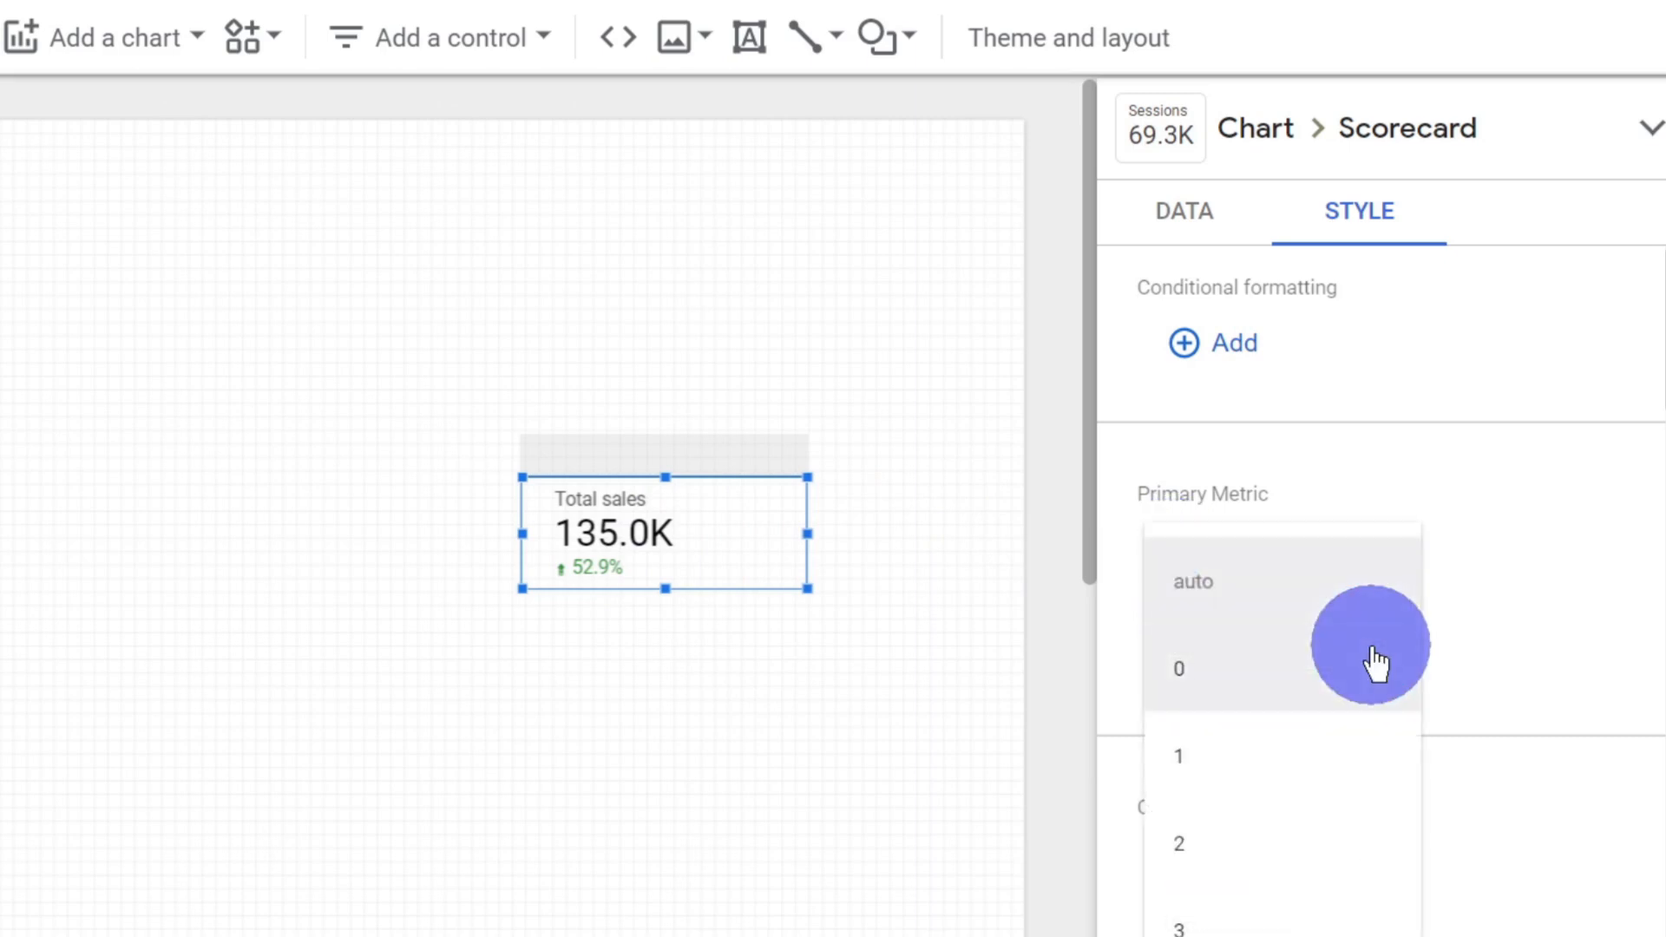
{"action": "left_click", "coordinate": [1376, 664]}
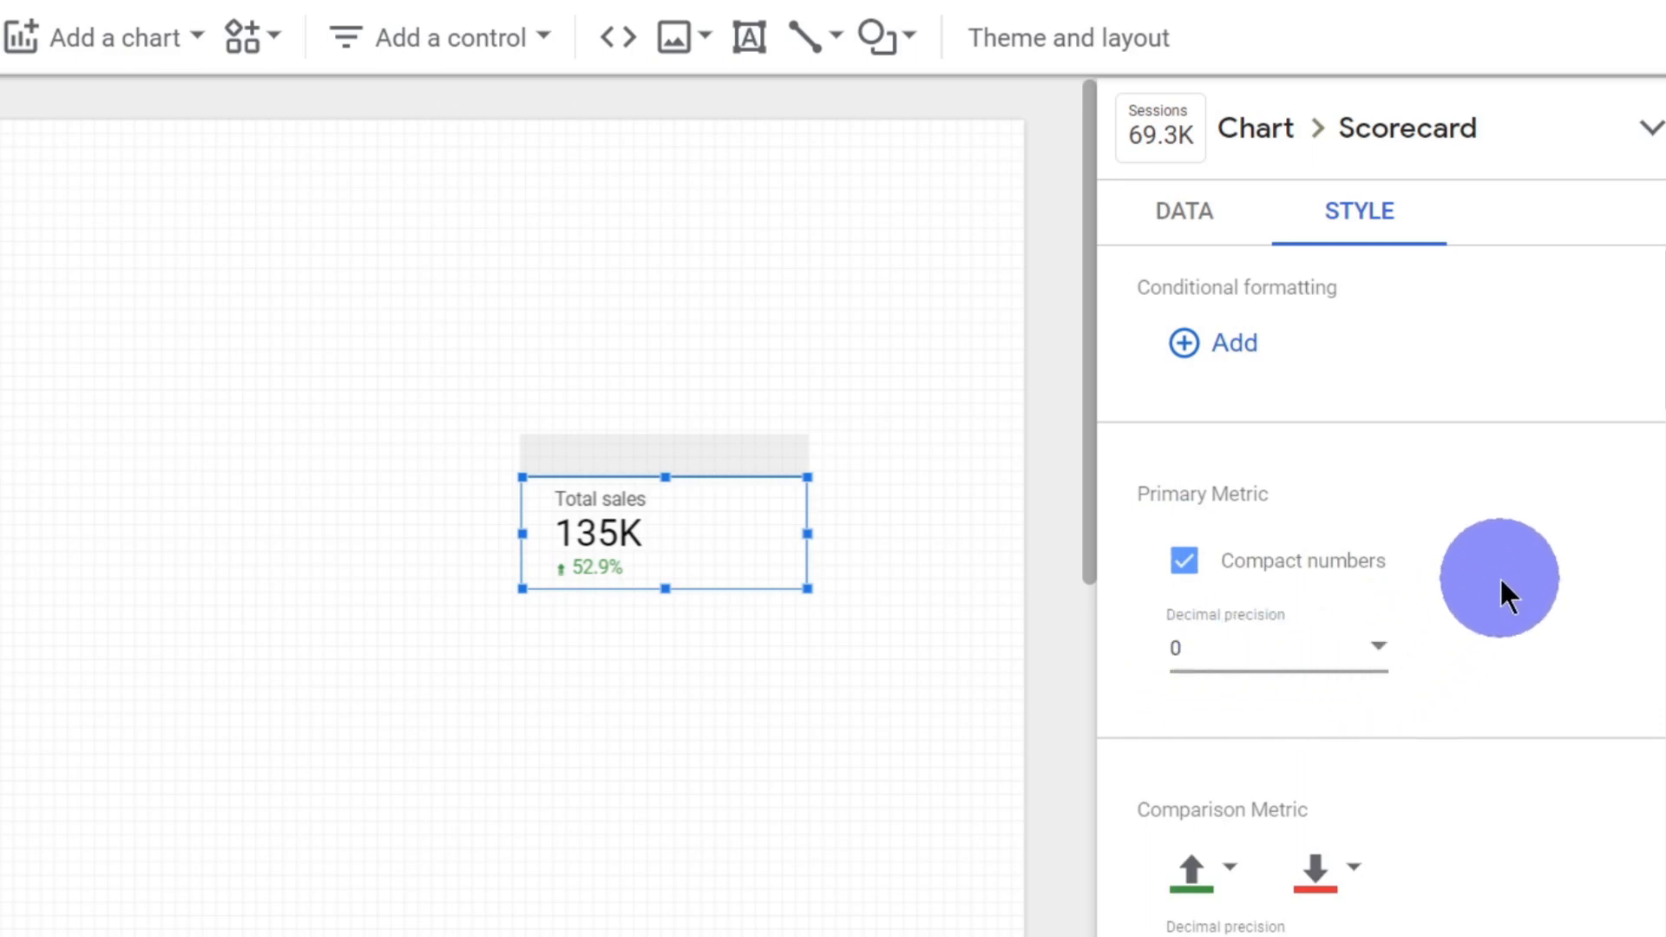
Try showing the absolute change and the comparison label for the comparison metric, turning each back off.
{"action": "scroll", "coordinate": [1498, 595], "scroll_direction": "down", "scroll_amount": 5}
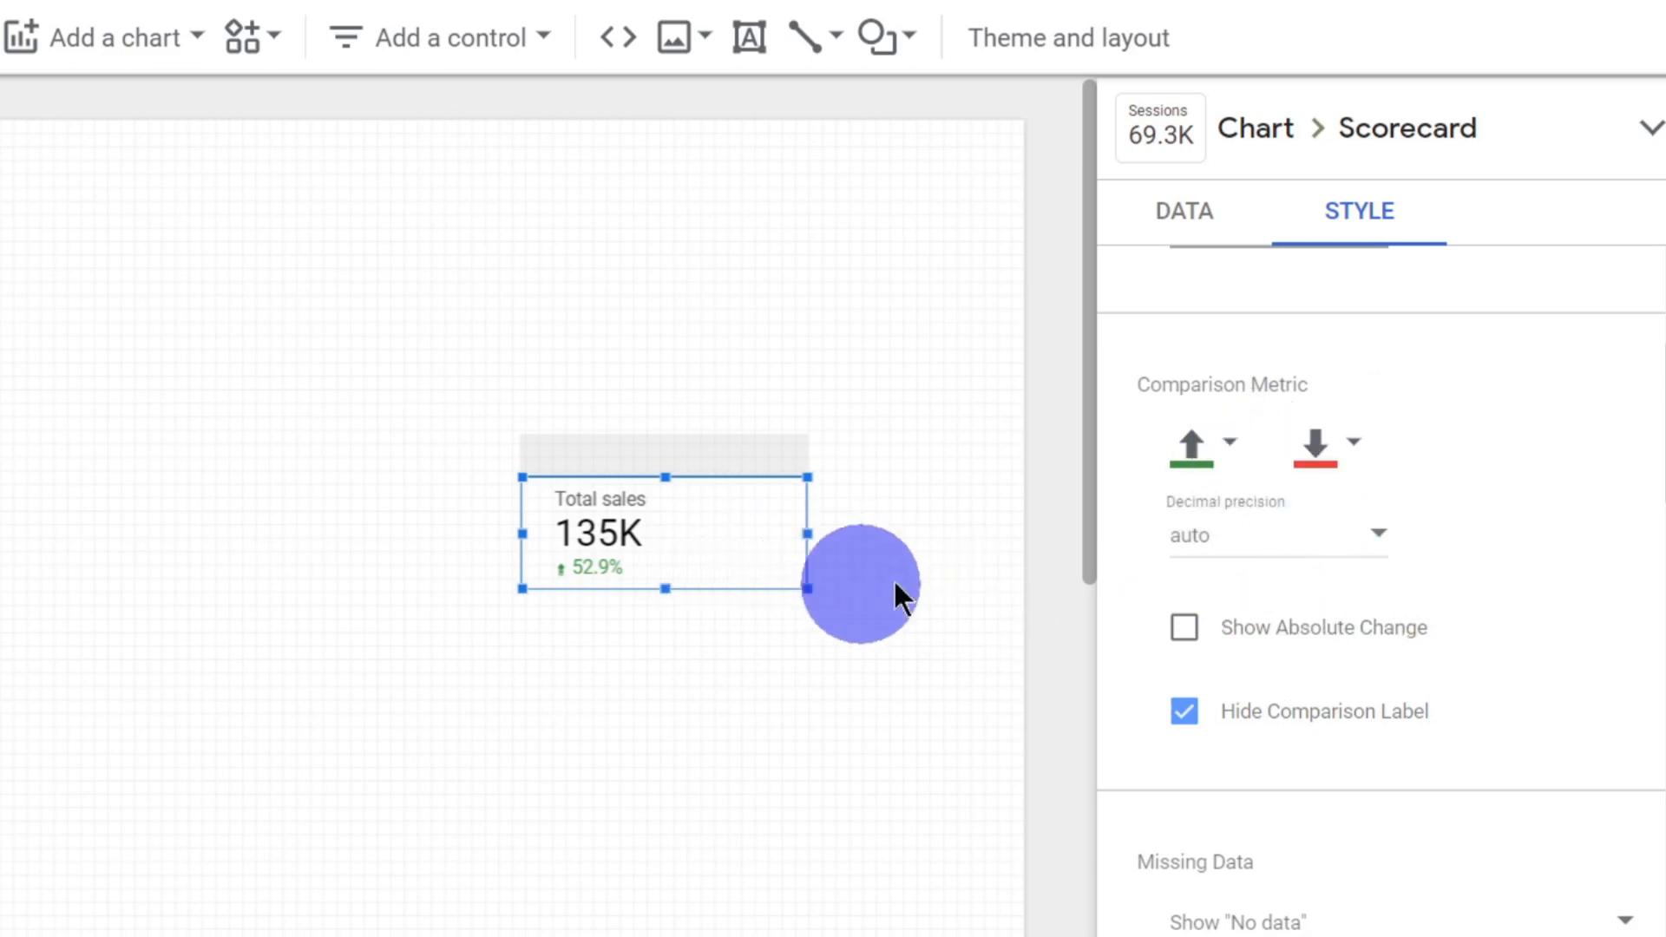
{"action": "left_click", "coordinate": [1308, 661]}
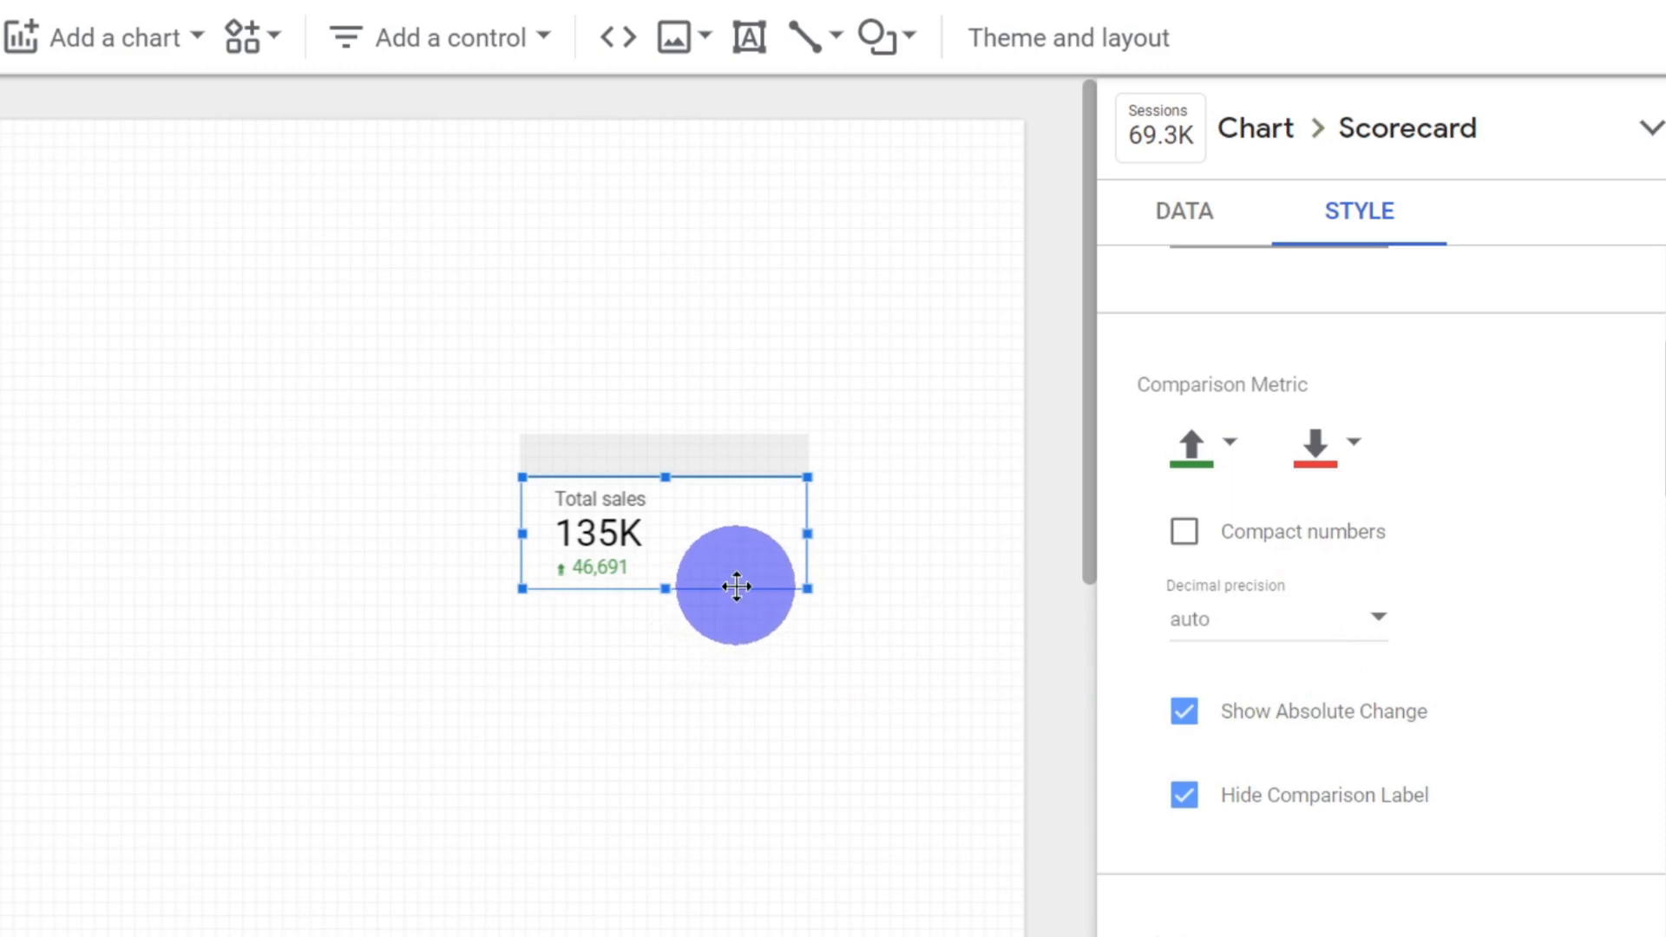
{"action": "left_click", "coordinate": [1369, 737]}
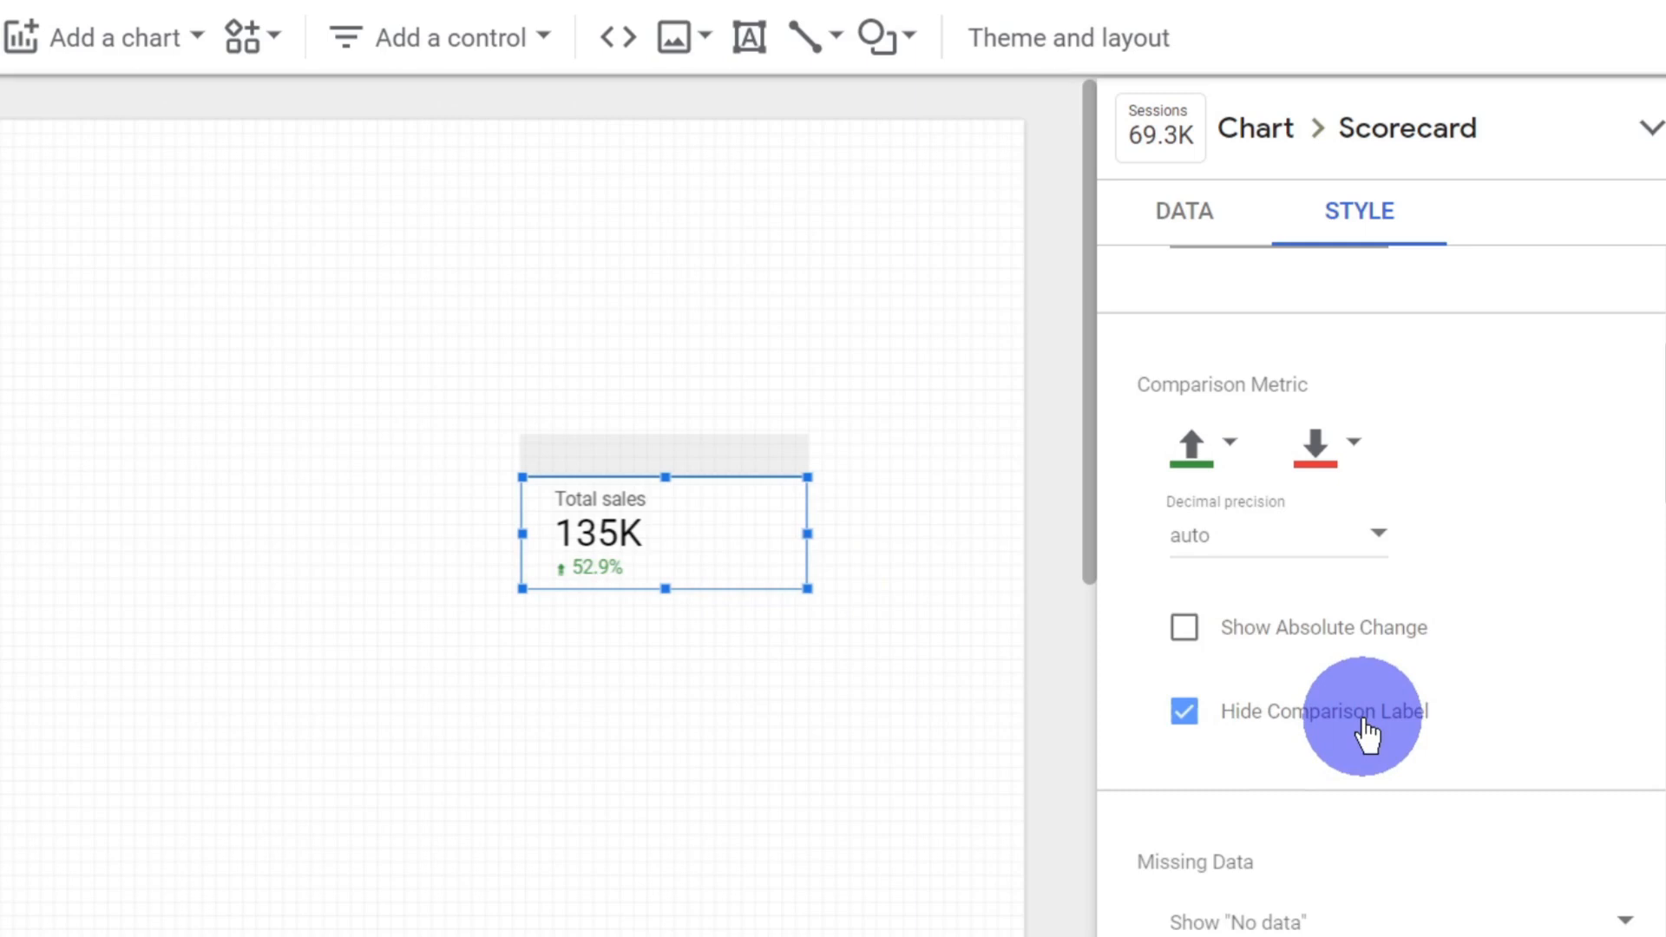
{"action": "left_click", "coordinate": [1367, 736]}
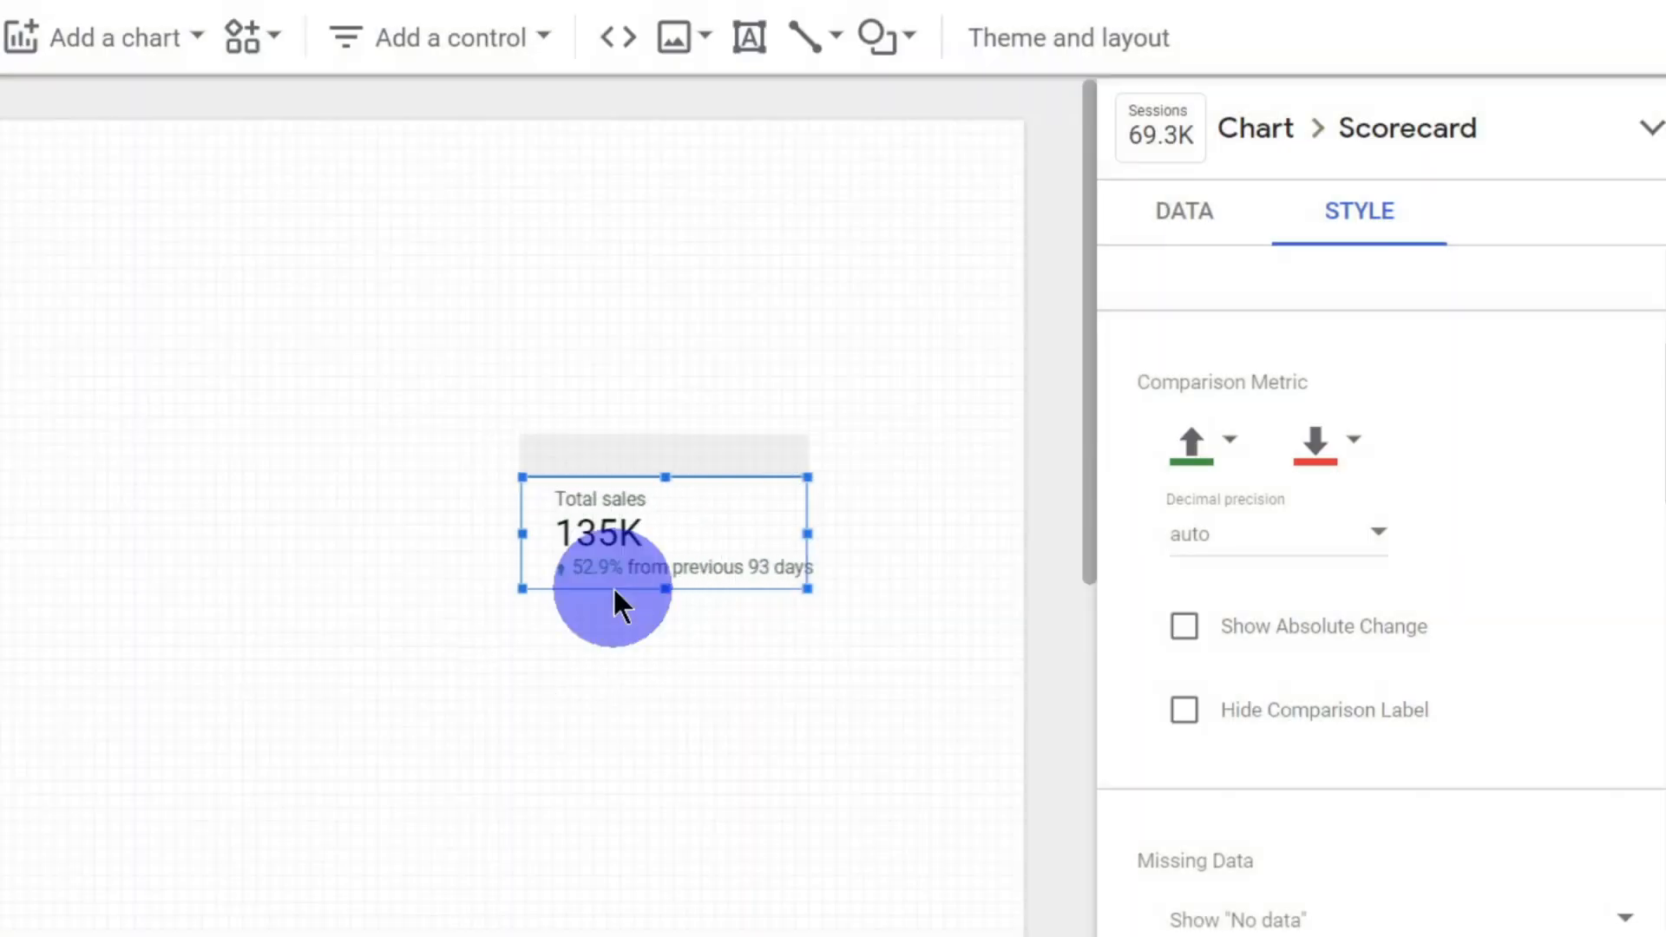
{"action": "left_click", "coordinate": [1185, 711]}
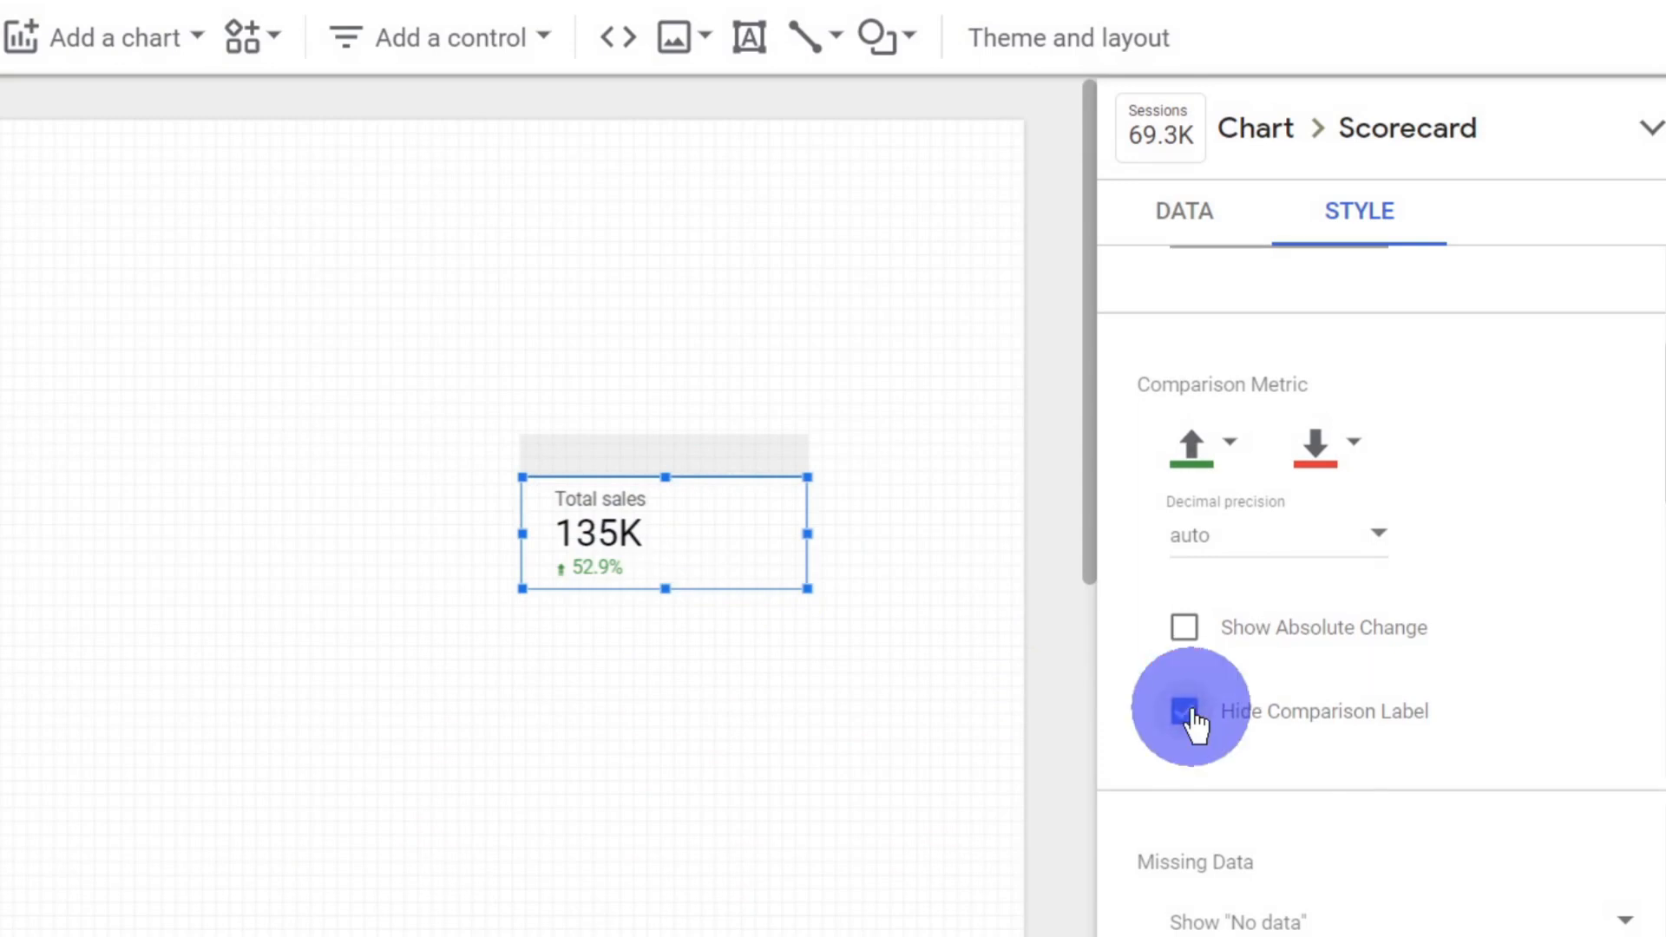
Check the missing data options for the scorecard and keep Show "No data".
{"action": "scroll", "coordinate": [1254, 683], "scroll_direction": "down", "scroll_amount": 5}
{"action": "left_click", "coordinate": [1299, 513]}
{"action": "left_click", "coordinate": [1301, 512]}
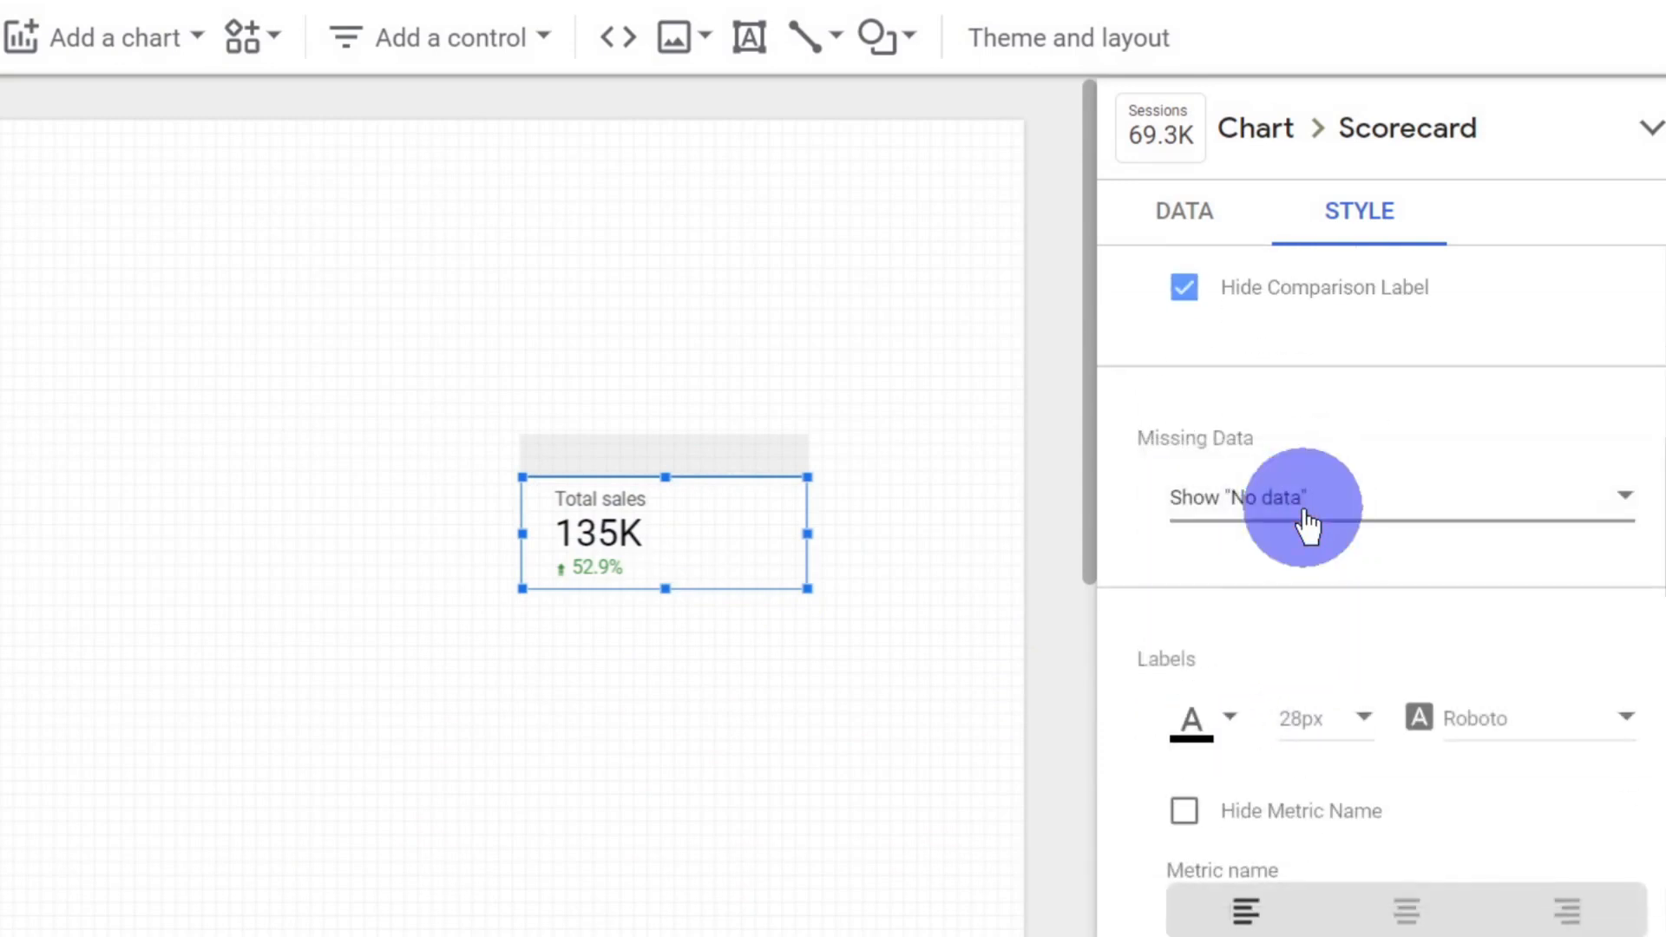
{"action": "left_click", "coordinate": [1301, 512]}
{"action": "left_click", "coordinate": [1308, 520]}
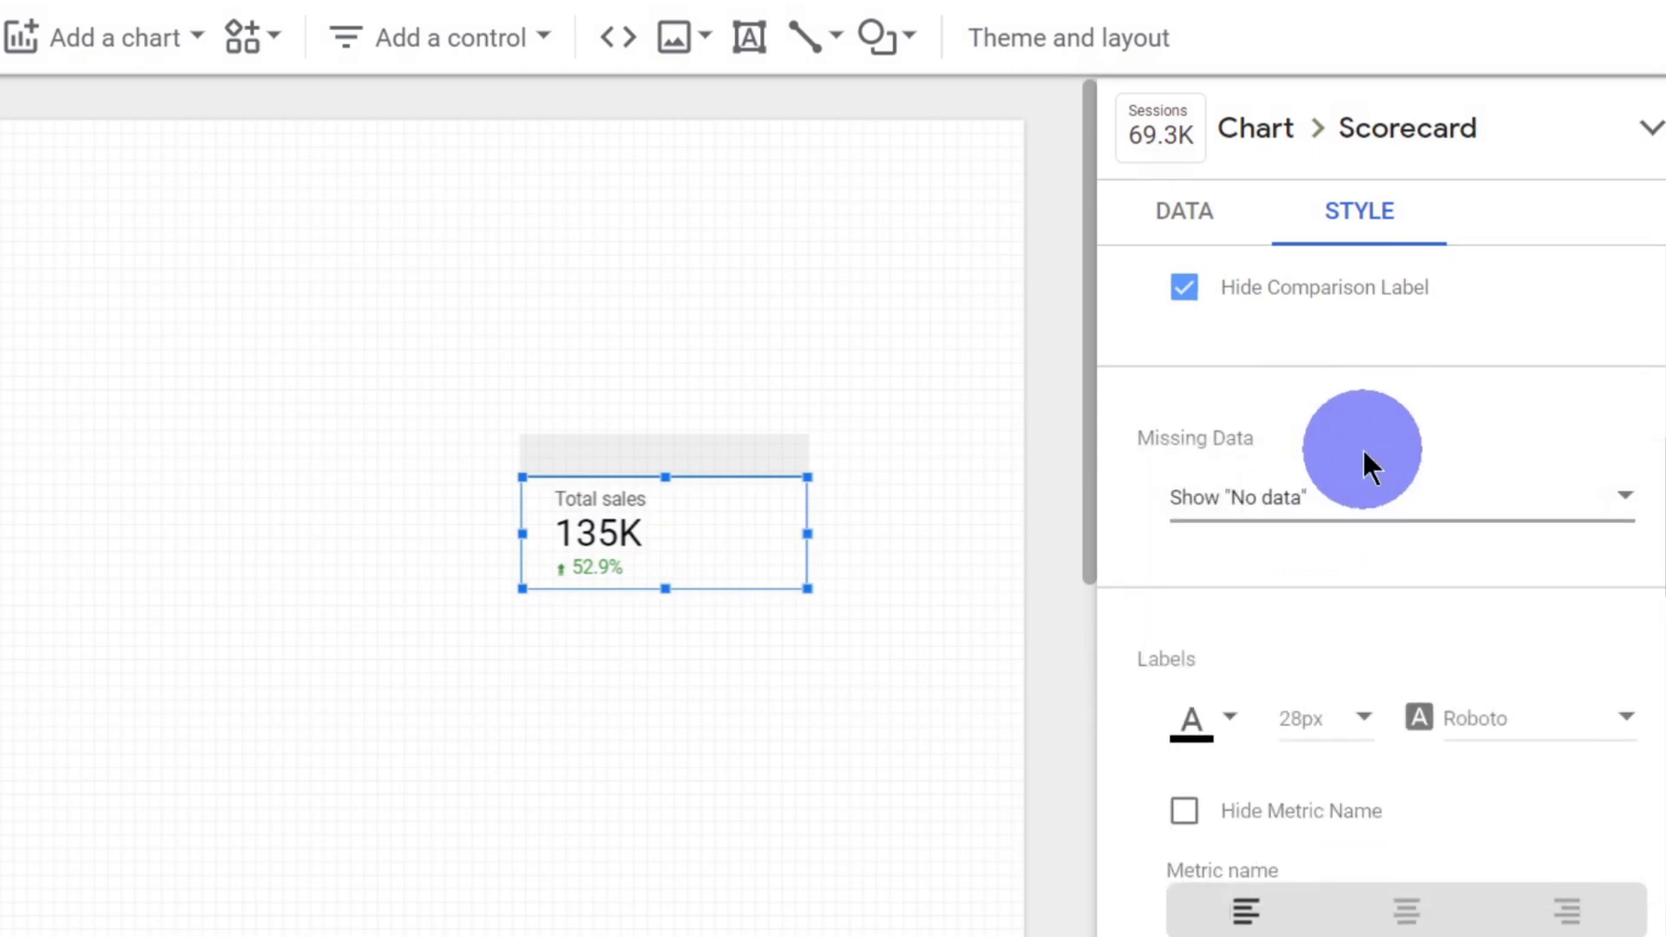
Hide the metric name on the scorecard.
{"action": "scroll", "coordinate": [1368, 523], "scroll_direction": "down", "scroll_amount": 5}
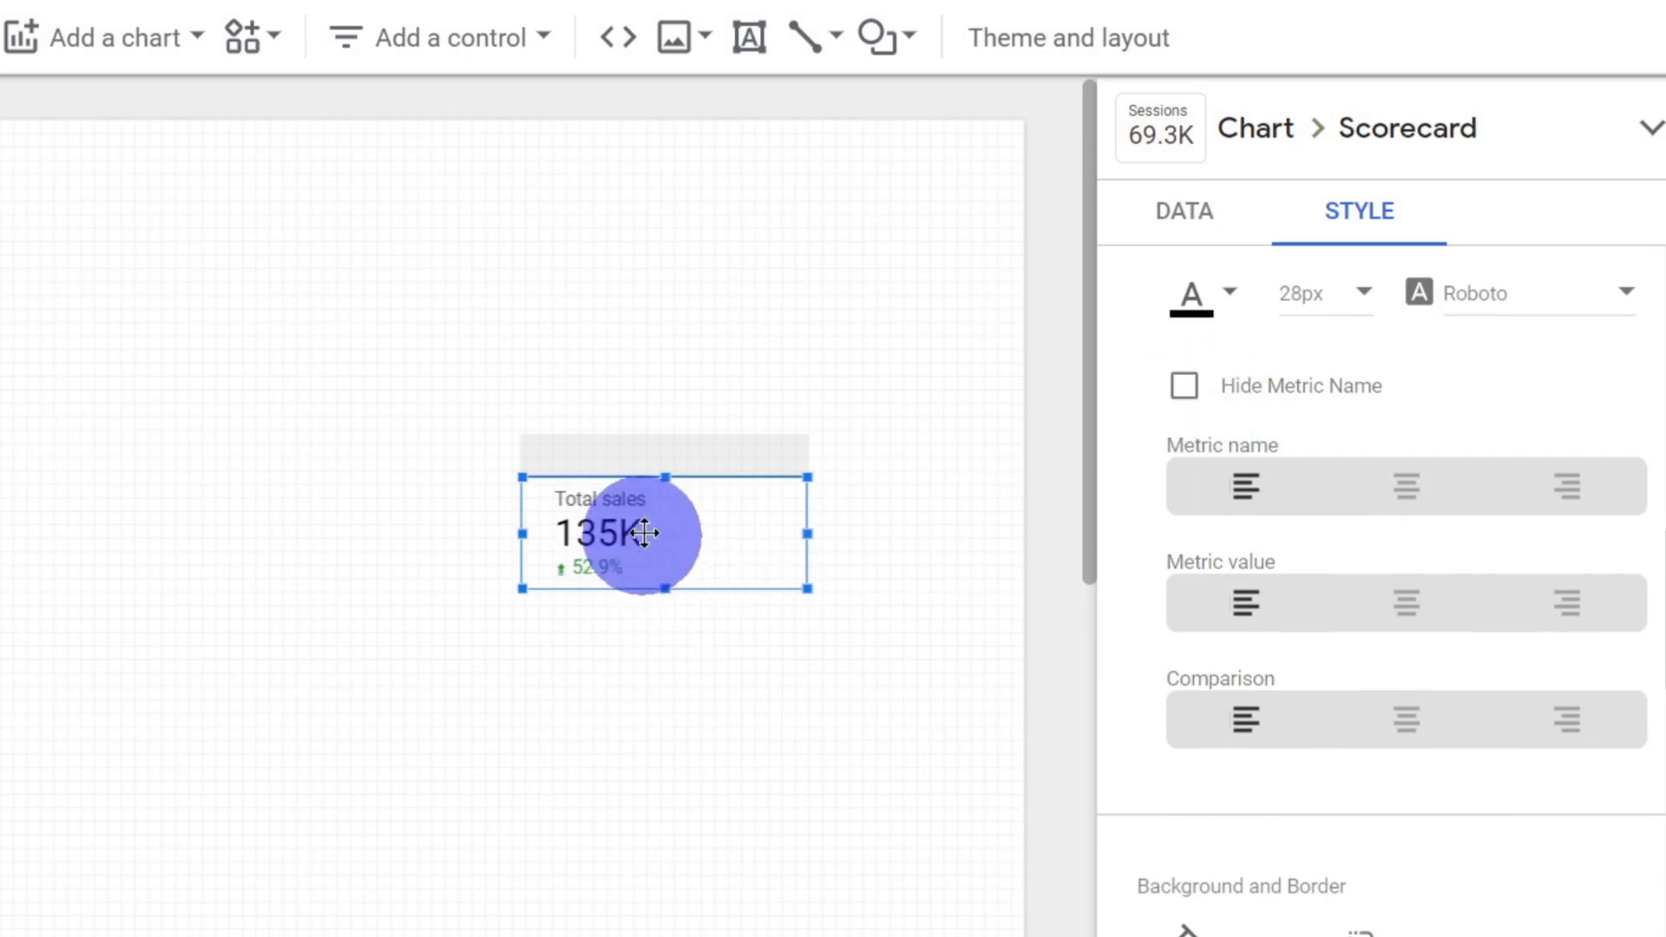
{"action": "left_click", "coordinate": [1185, 387]}
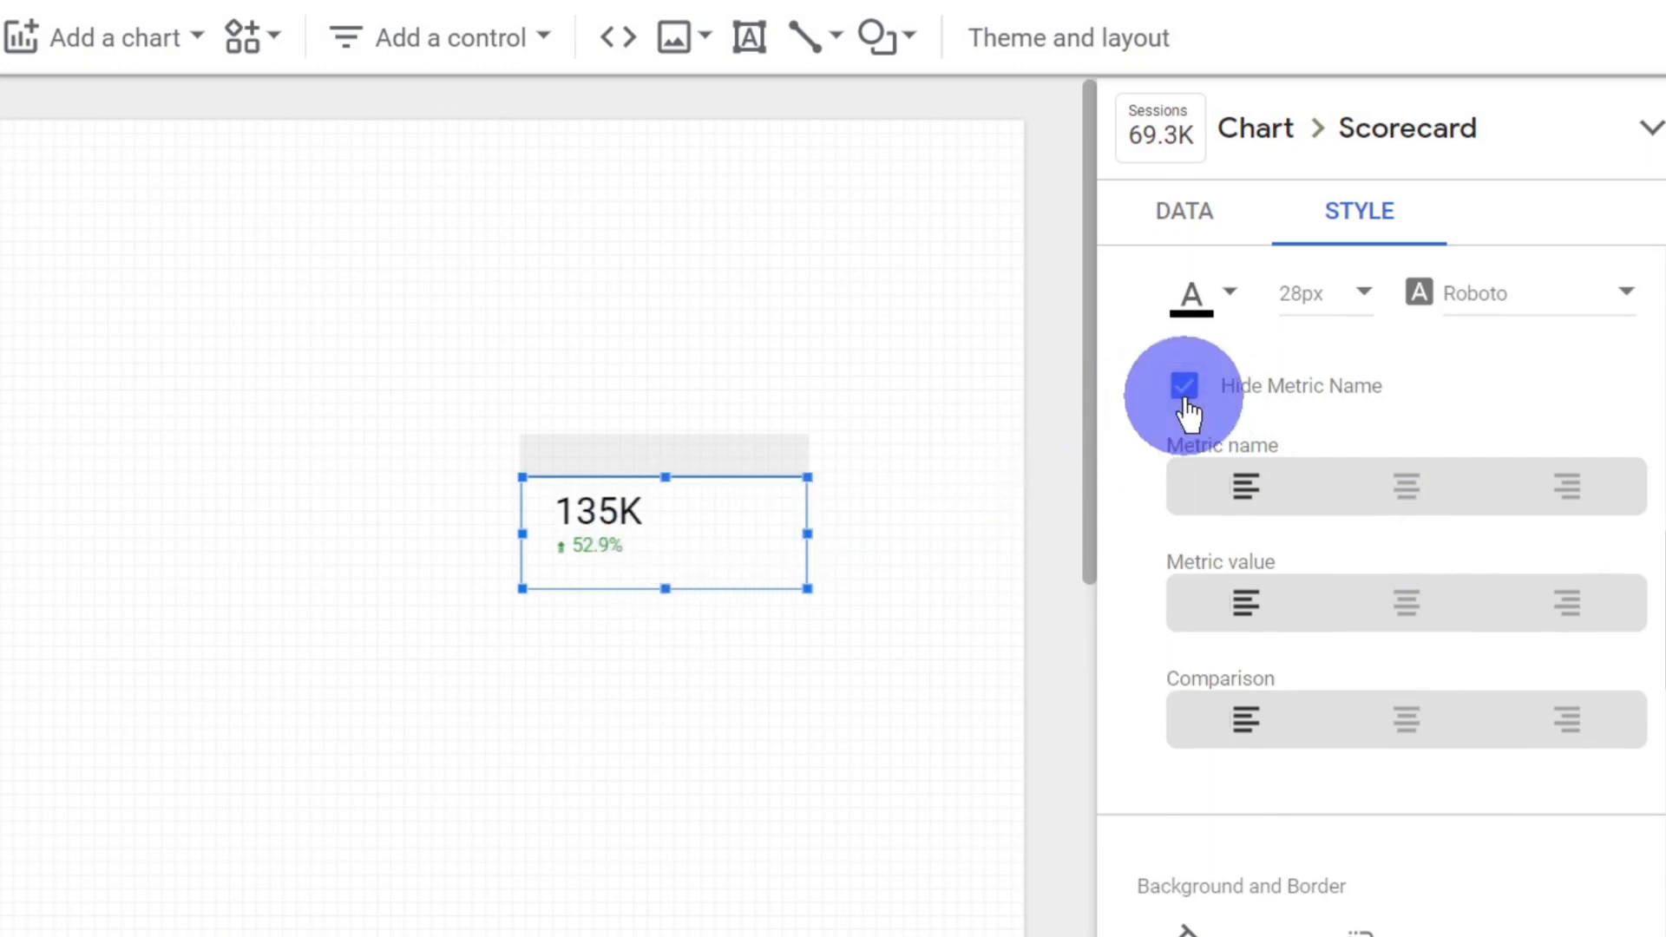
Show the scorecard's metric name again and center-align the metric name, metric value and comparison.
{"action": "left_click", "coordinate": [1185, 387]}
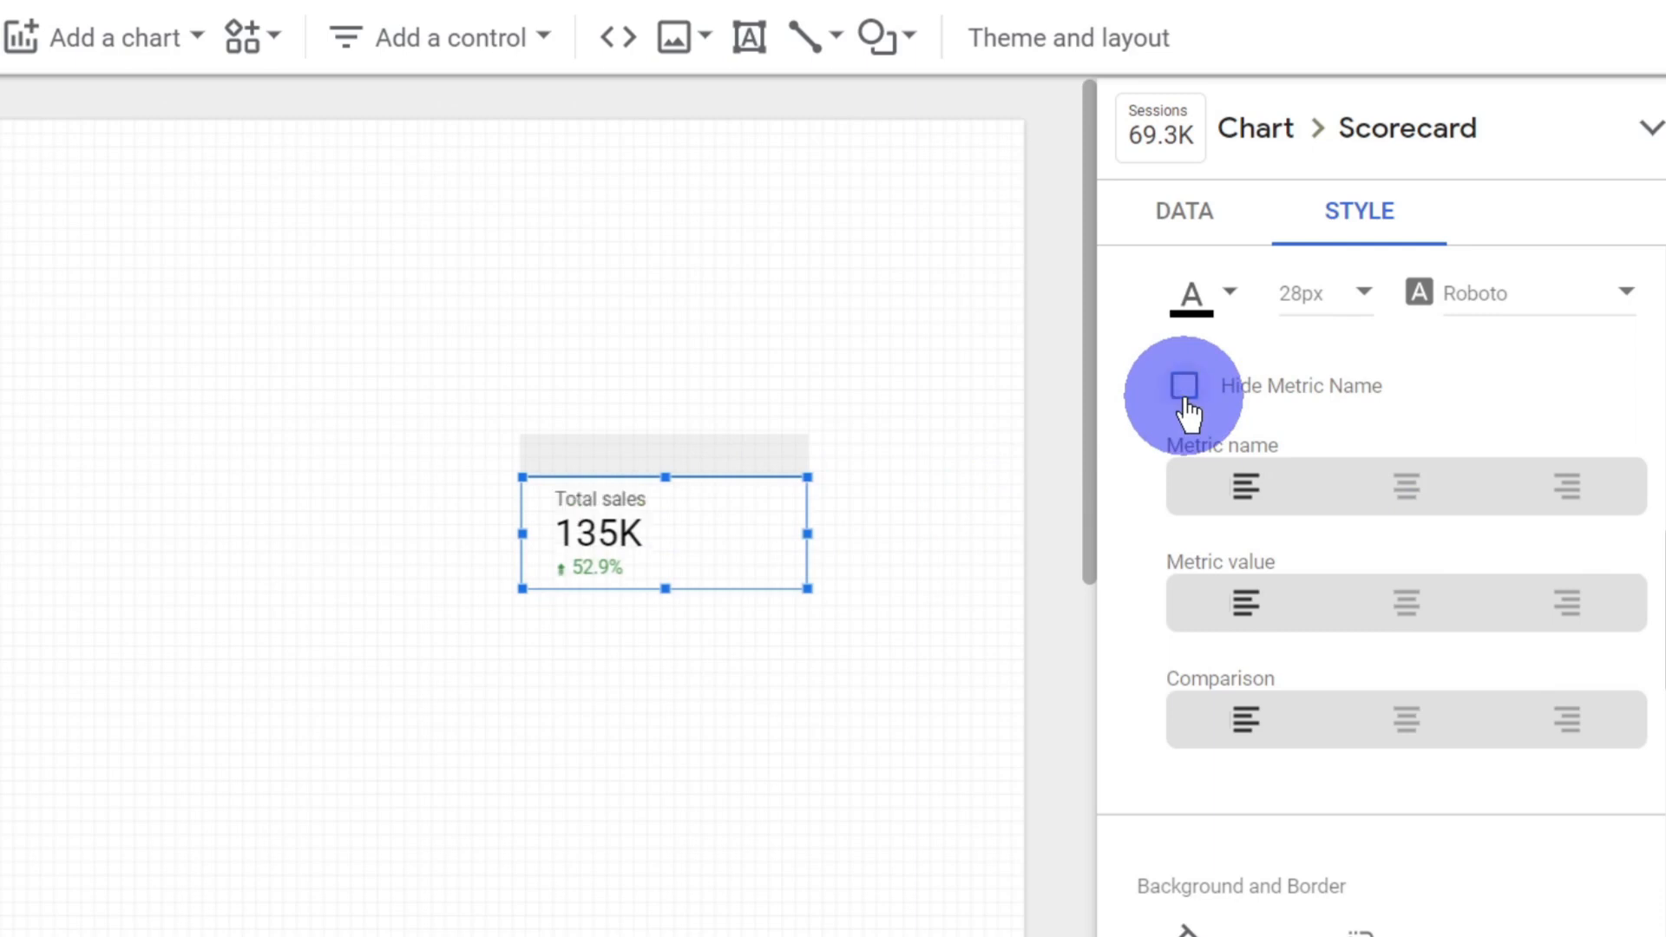
{"action": "left_click", "coordinate": [1416, 505]}
{"action": "left_click", "coordinate": [1412, 604]}
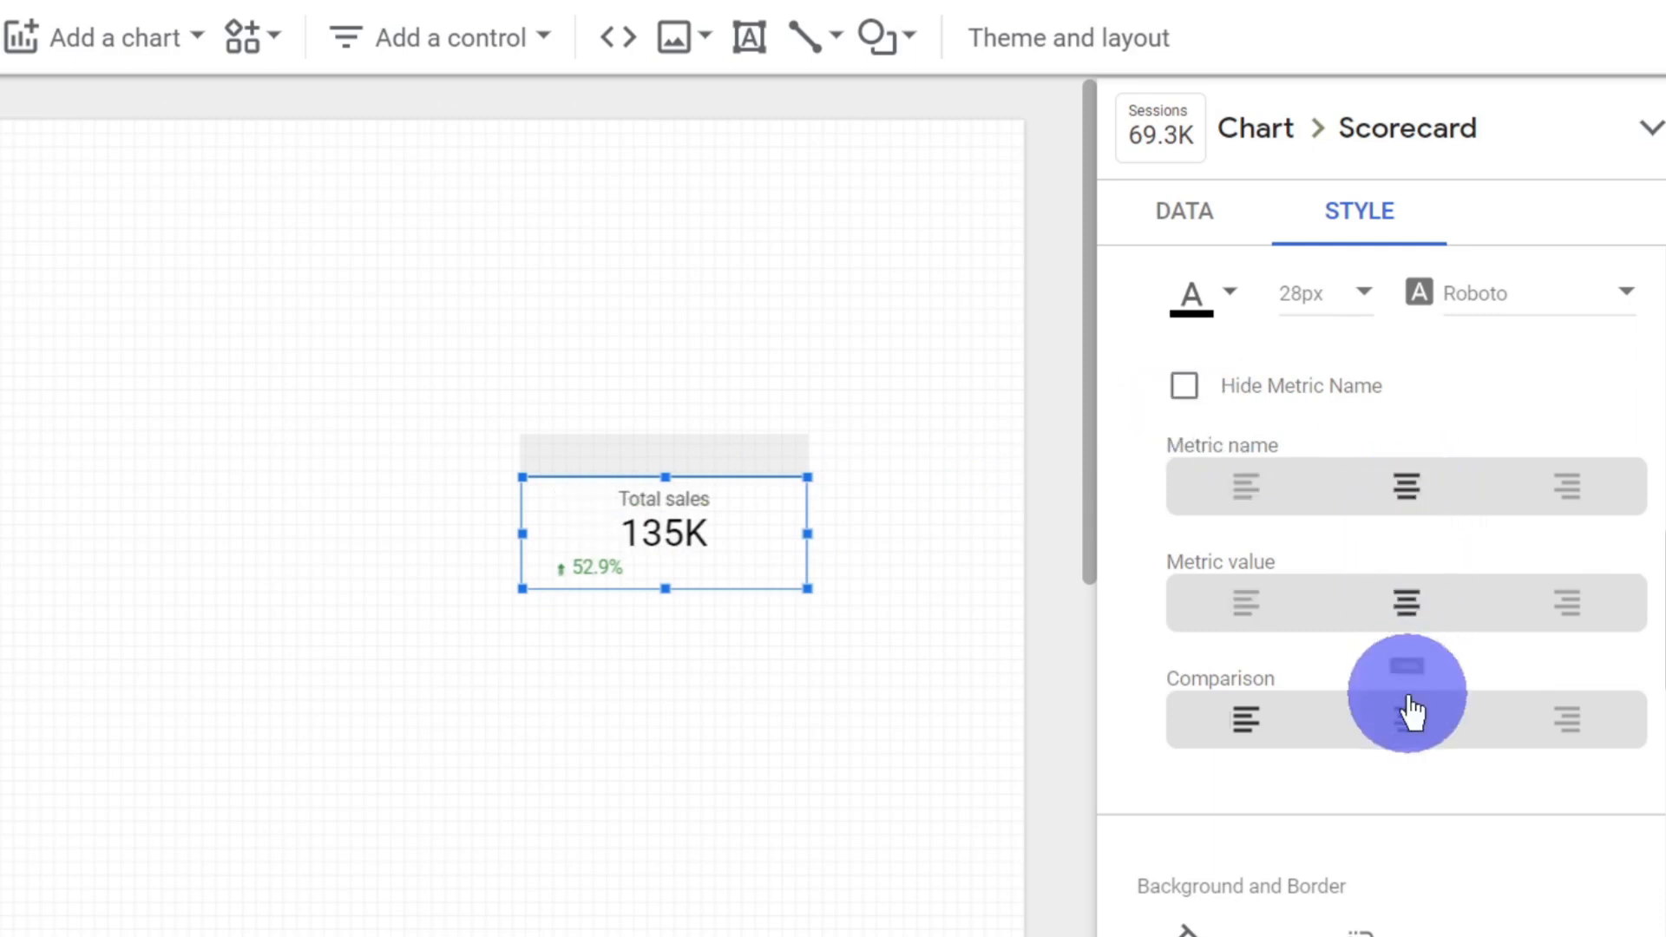
{"action": "left_click", "coordinate": [1413, 711]}
Add a border shadow to the Total sales scorecard.
{"action": "scroll", "coordinate": [1406, 694], "scroll_direction": "down", "scroll_amount": 5}
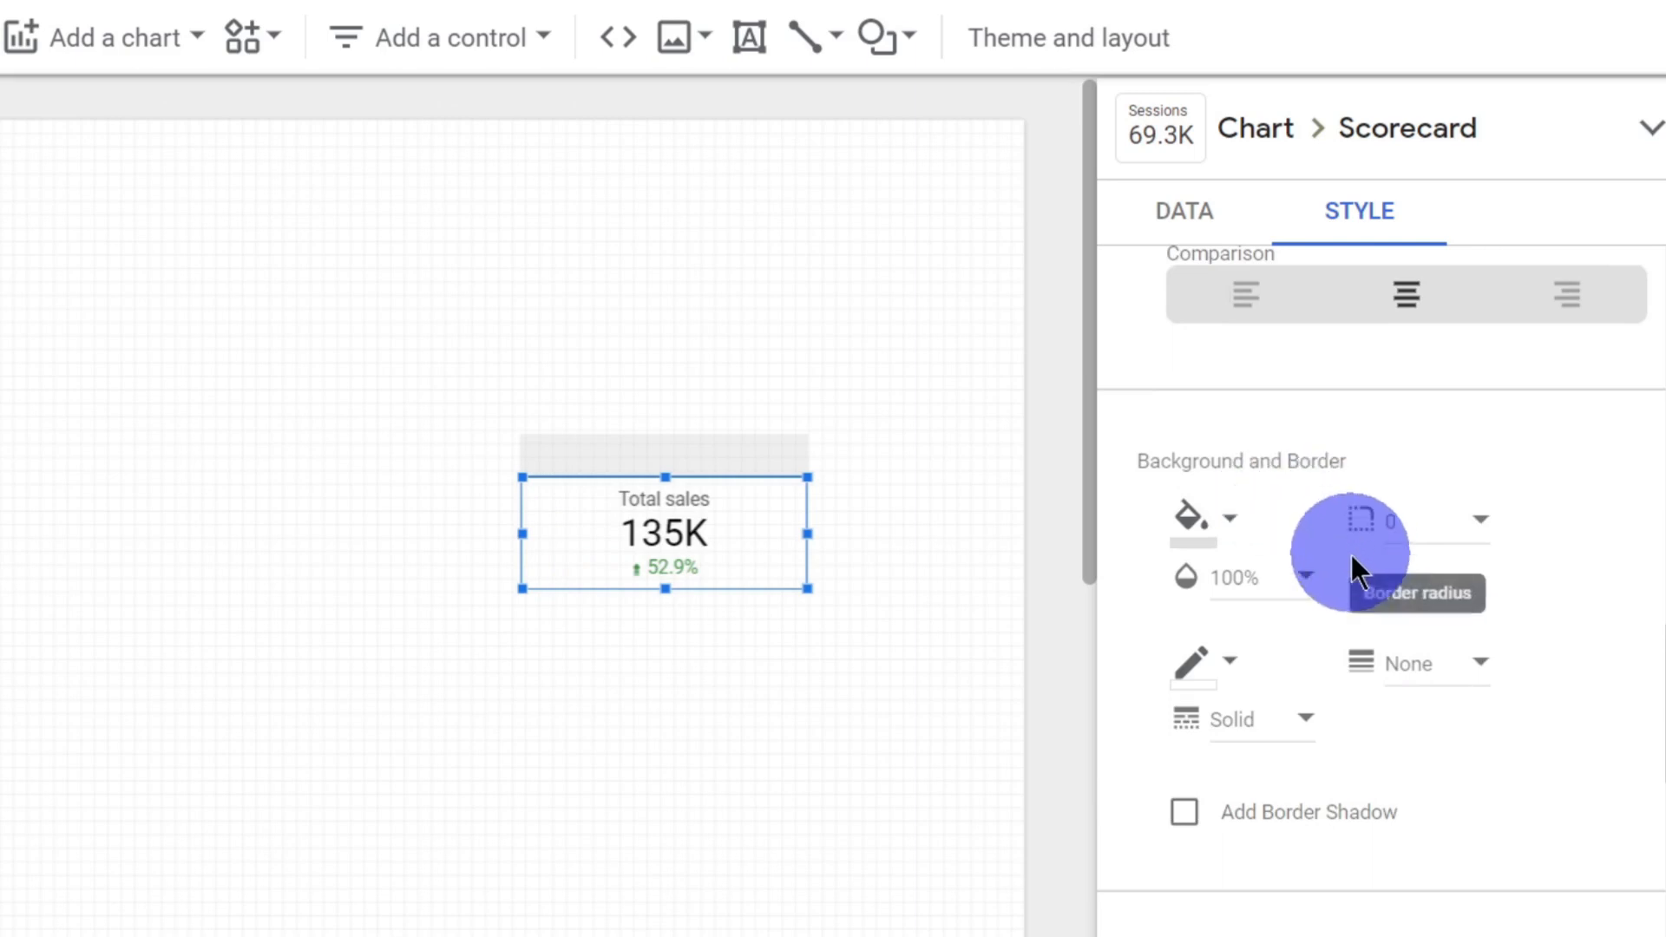
{"action": "scroll", "coordinate": [1346, 560], "scroll_direction": "down", "scroll_amount": 5}
{"action": "left_click", "coordinate": [1204, 389]}
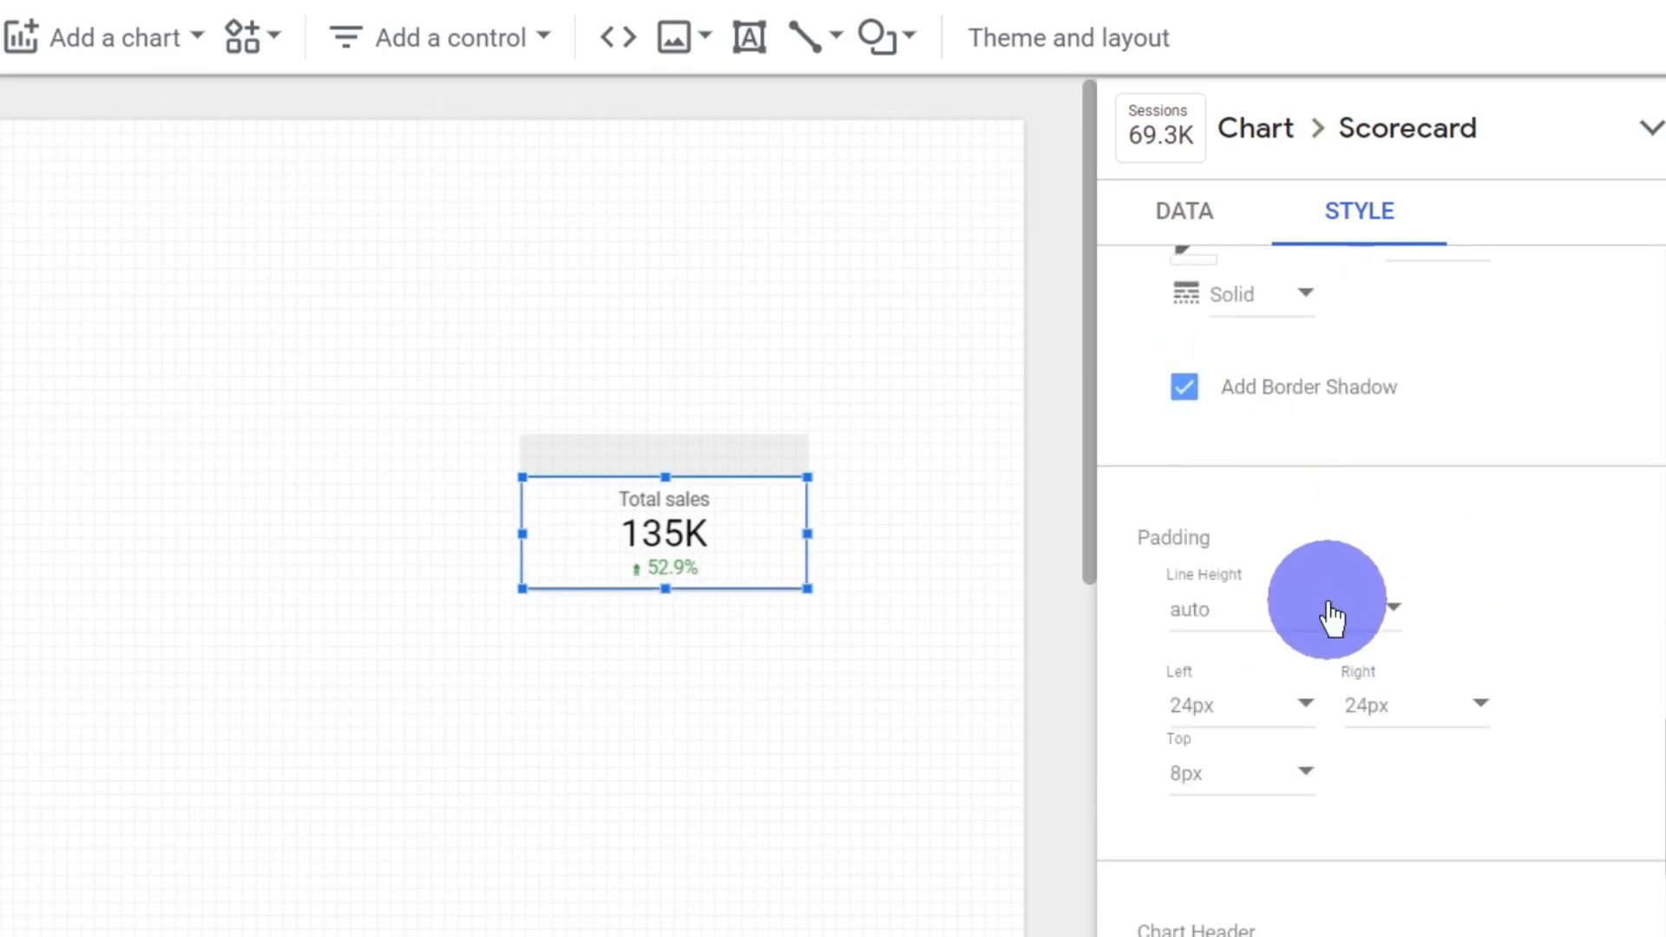
Check the chart header display options for the scorecard and keep Show on hover.
{"action": "scroll", "coordinate": [1331, 618], "scroll_direction": "down", "scroll_amount": 5}
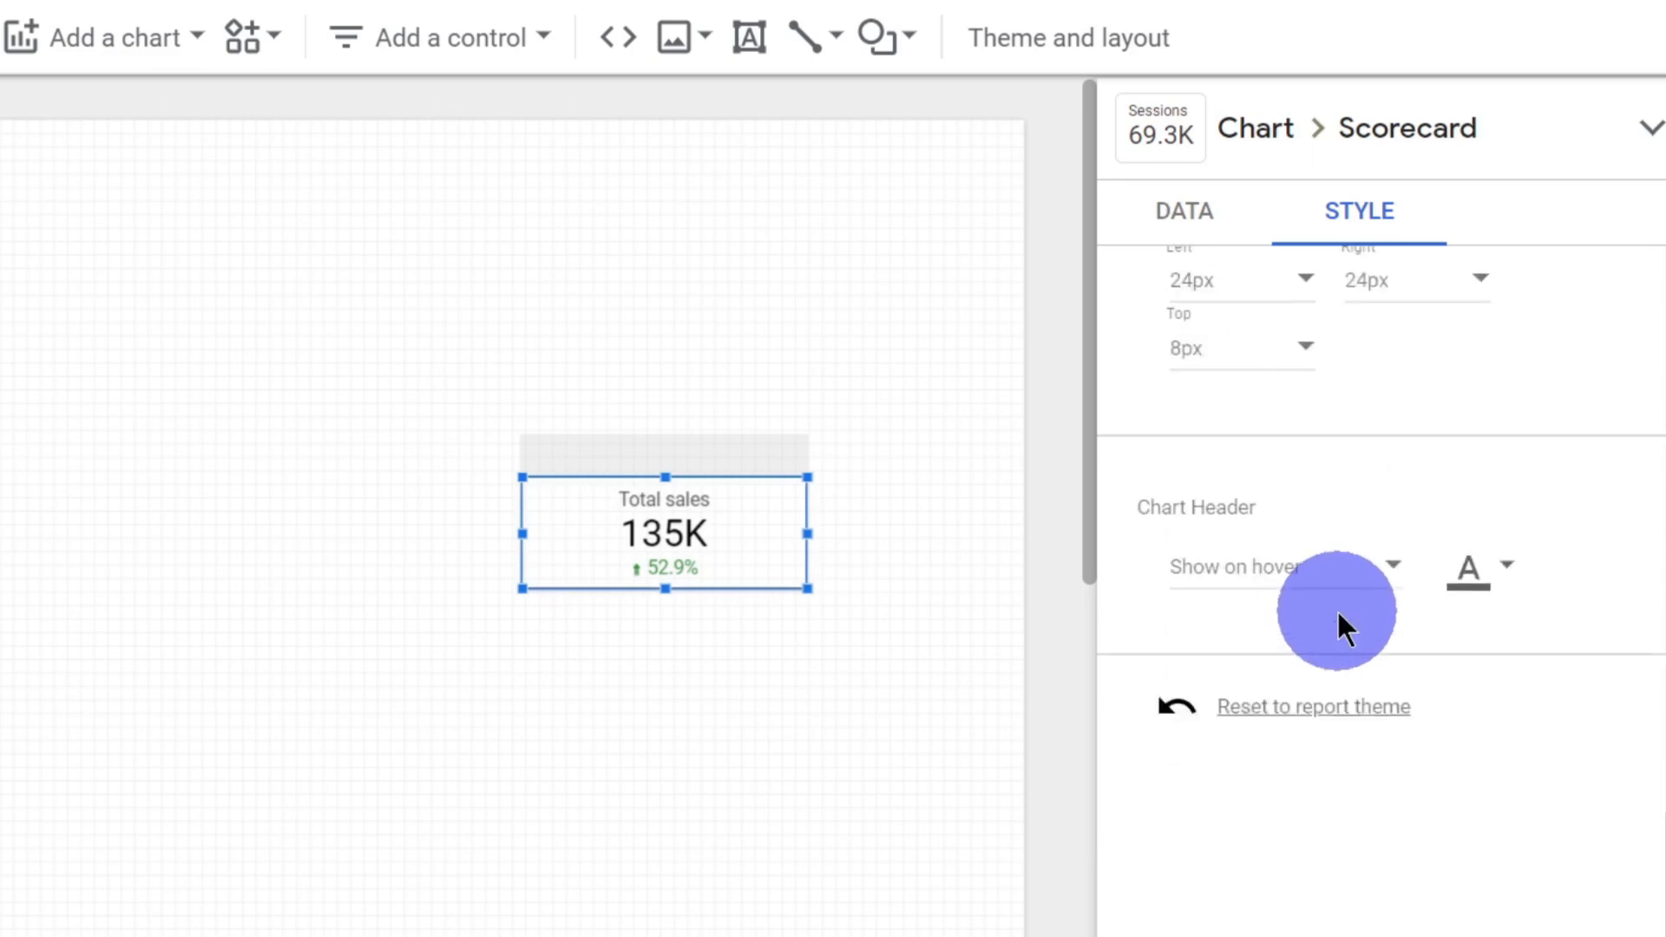
{"action": "left_click", "coordinate": [1394, 565]}
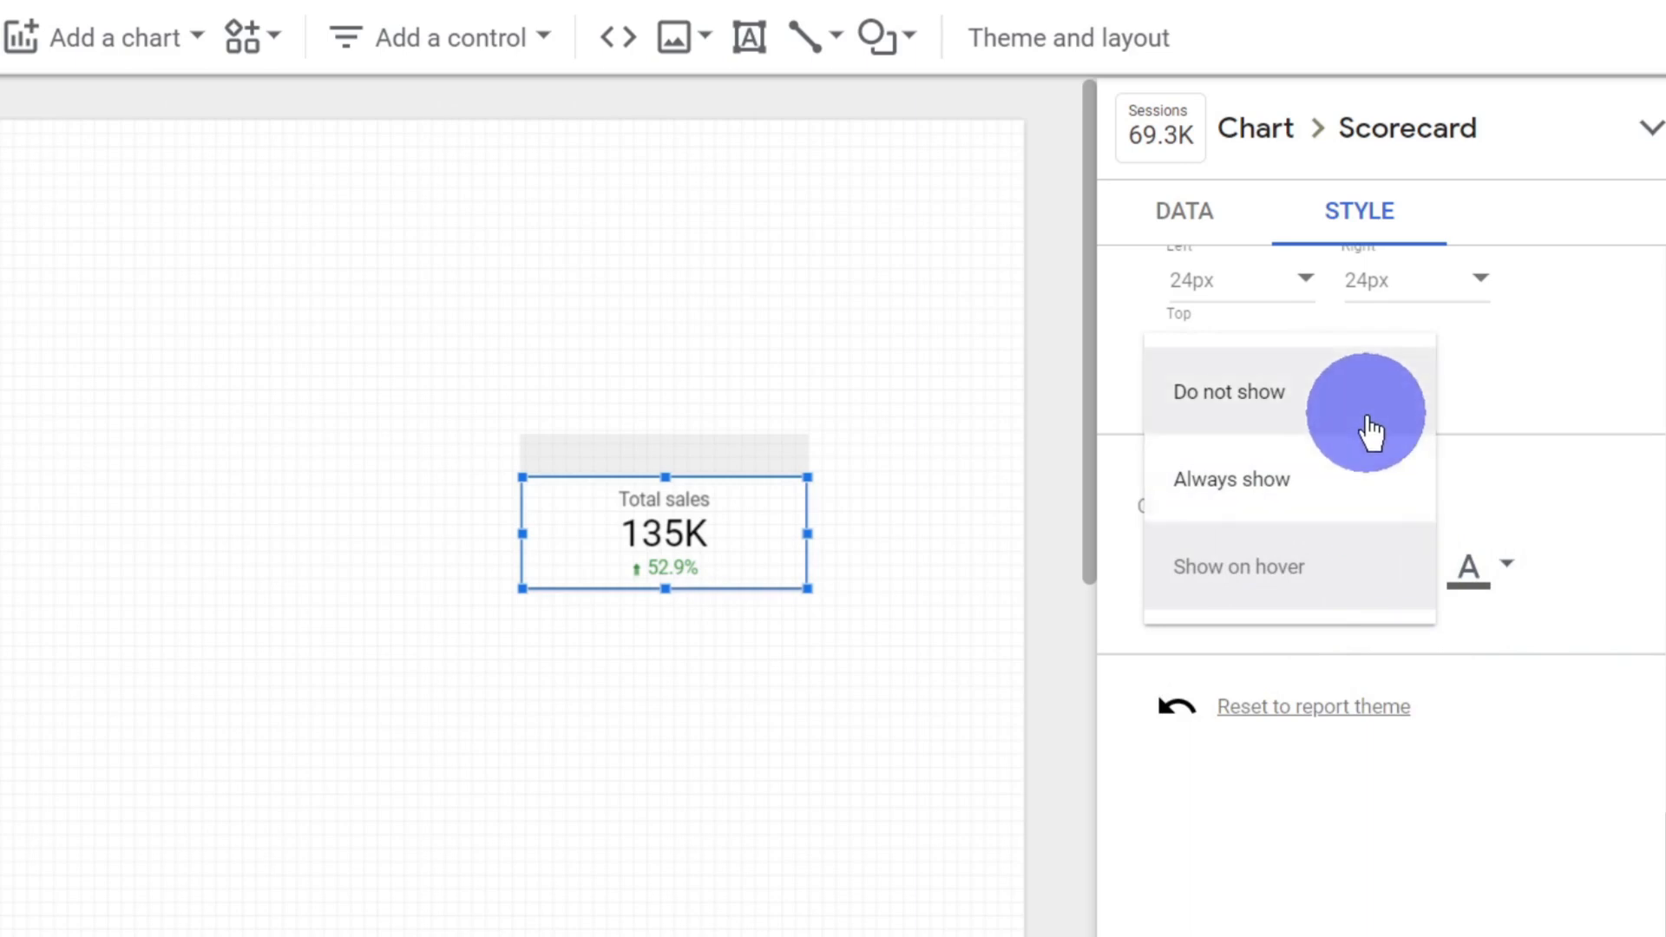
{"action": "left_click", "coordinate": [1550, 522]}
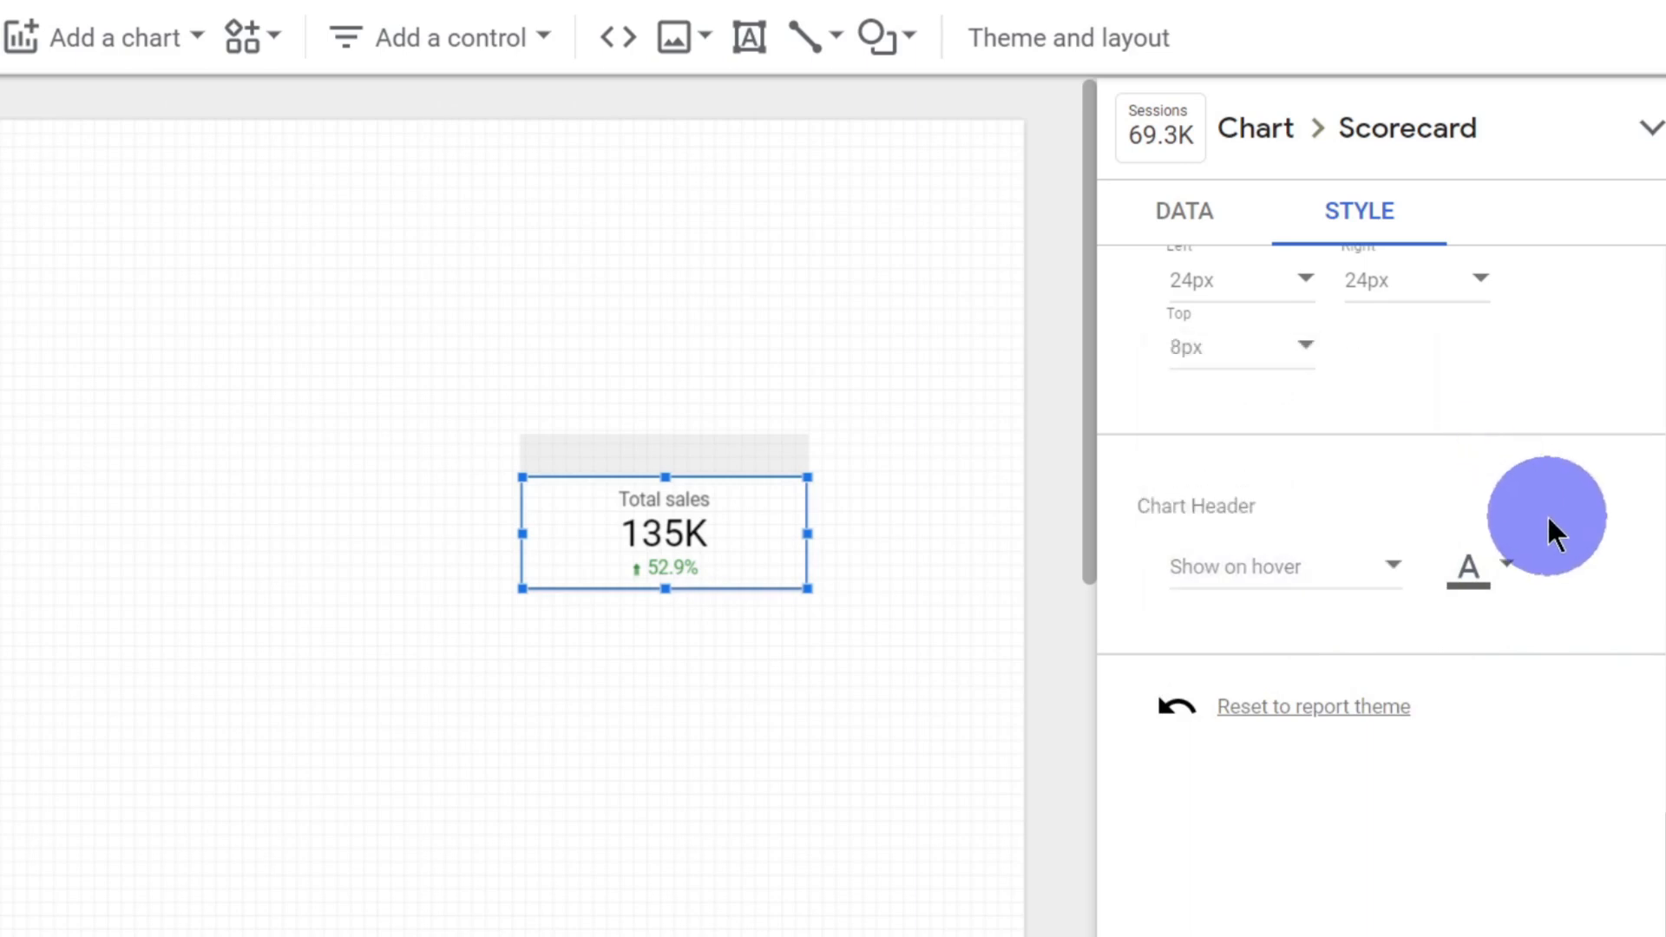